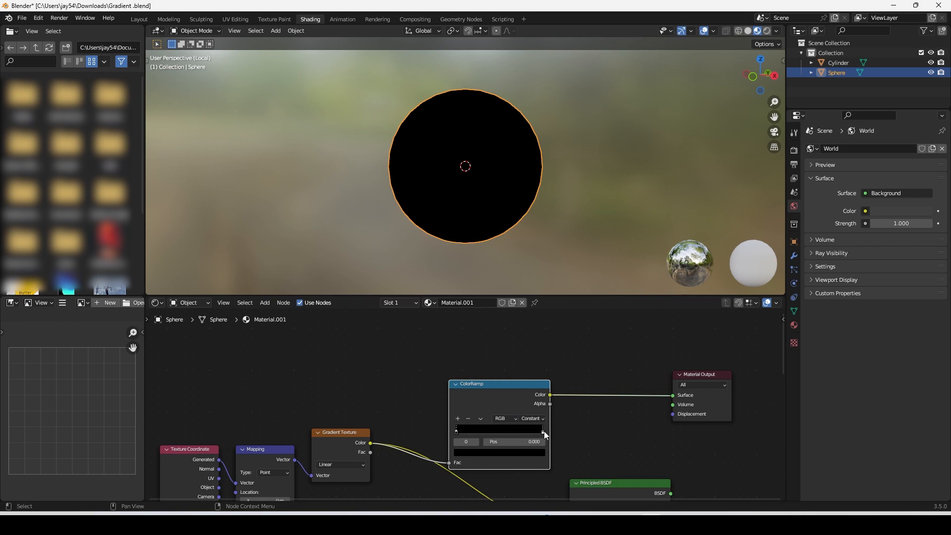
Set the white stop of the ColorRamp node to position 0.5
left_click_drag(543, 431, 505, 431)
left_click(531, 442)
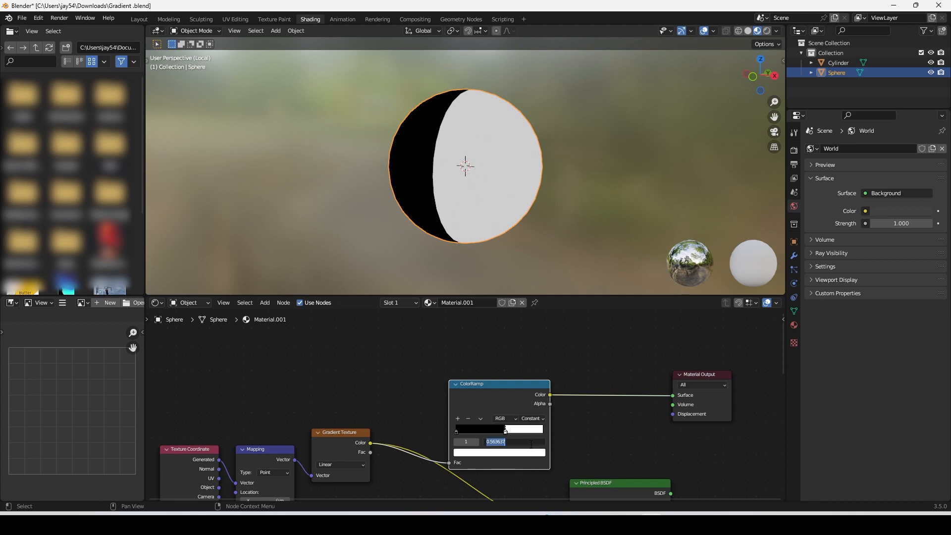
type("0.5")
key("Return")
scroll(411, 111, "down", 3)
middle_click_drag(411, 111, 482, 157)
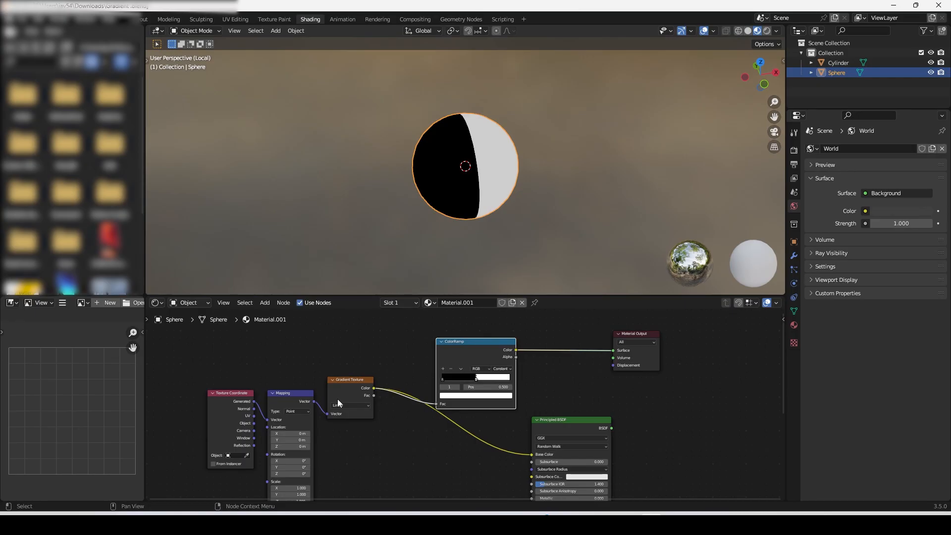
Try a Y rotation of about -20° in the Mapping node and undo it
scroll(391, 456, "up", 5)
middle_click_drag(415, 445, 538, 435, "shift")
scroll(531, 435, "up", 2)
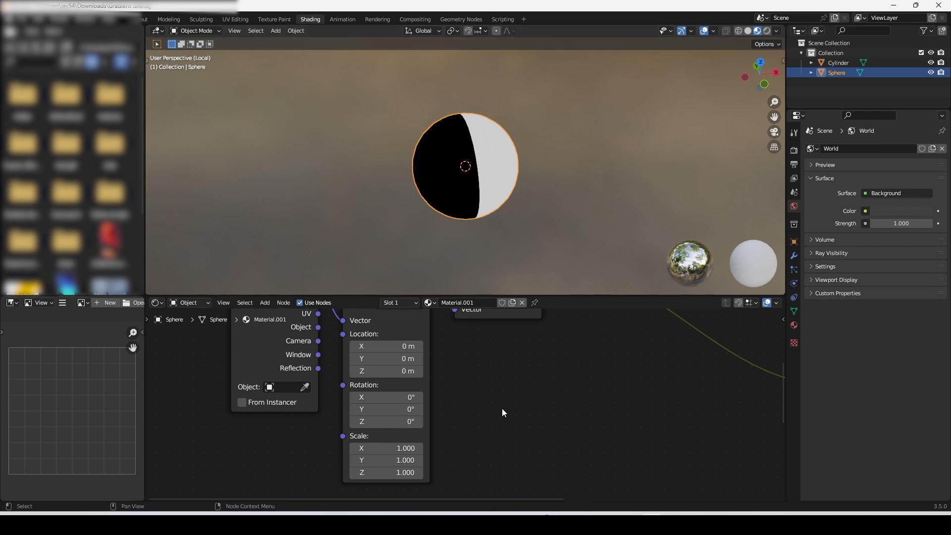
left_click_drag(416, 409, 376, 409)
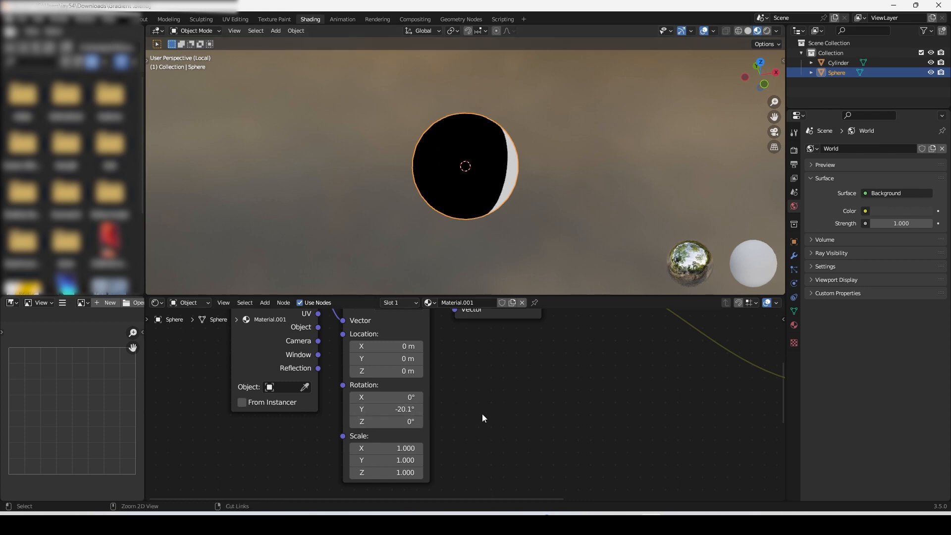
key("ctrl+z")
Feed the Mapping node's Vector input from the Object output of the Texture Coordinate node
middle_click_drag(461, 353, 507, 330)
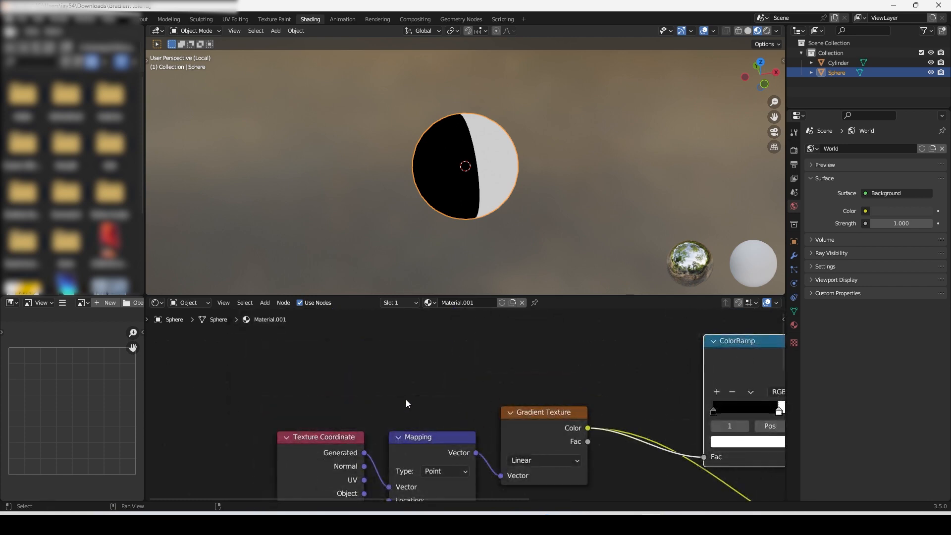
middle_click_drag(411, 407, 419, 336, "shift")
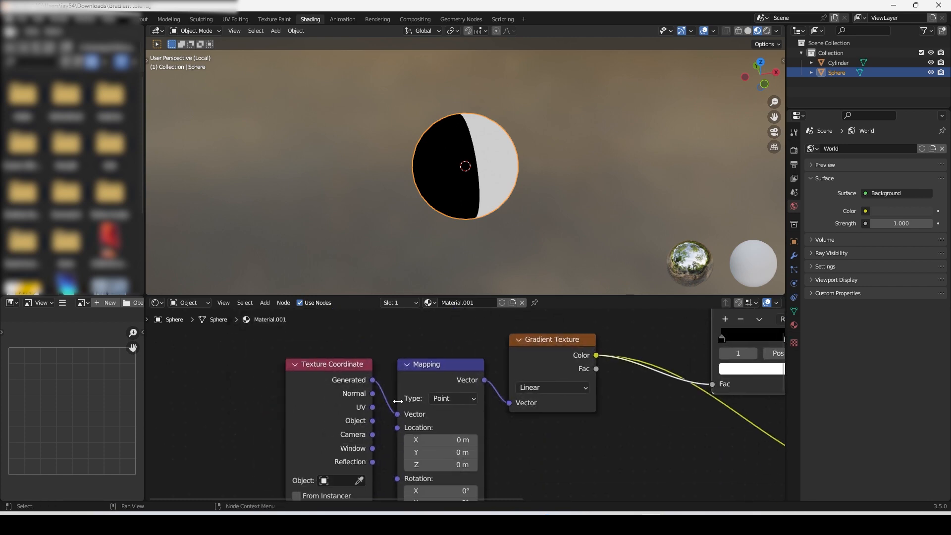
left_click_drag(374, 421, 398, 414)
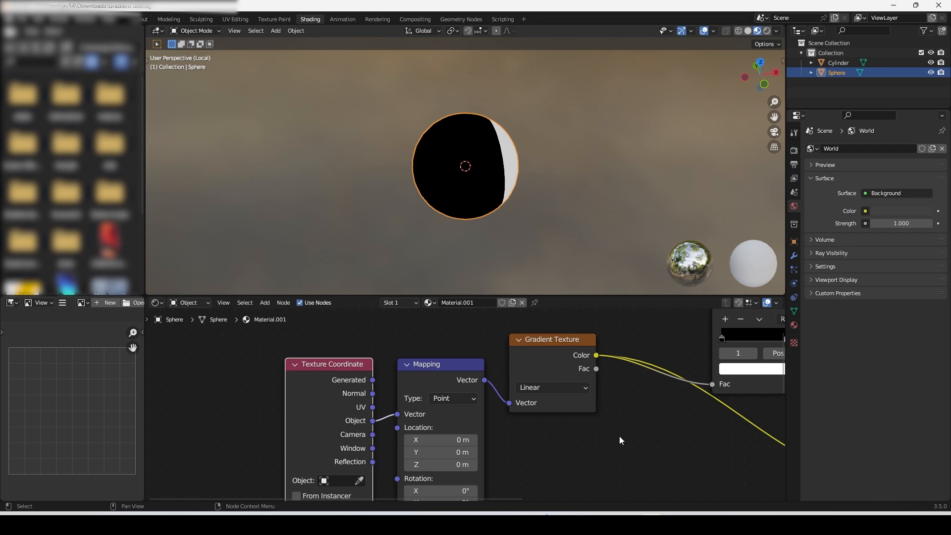
scroll(554, 406, "down", 2)
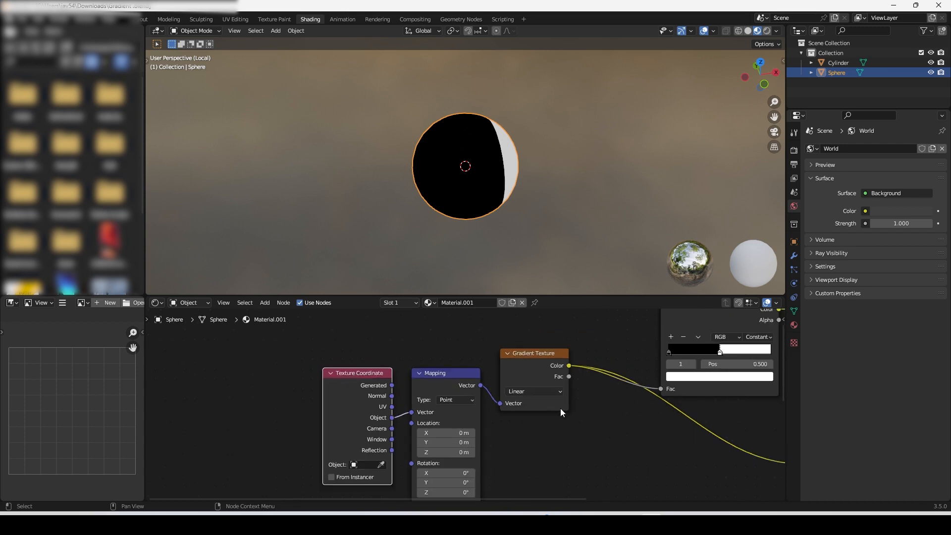
middle_click_drag(495, 177, 553, 150)
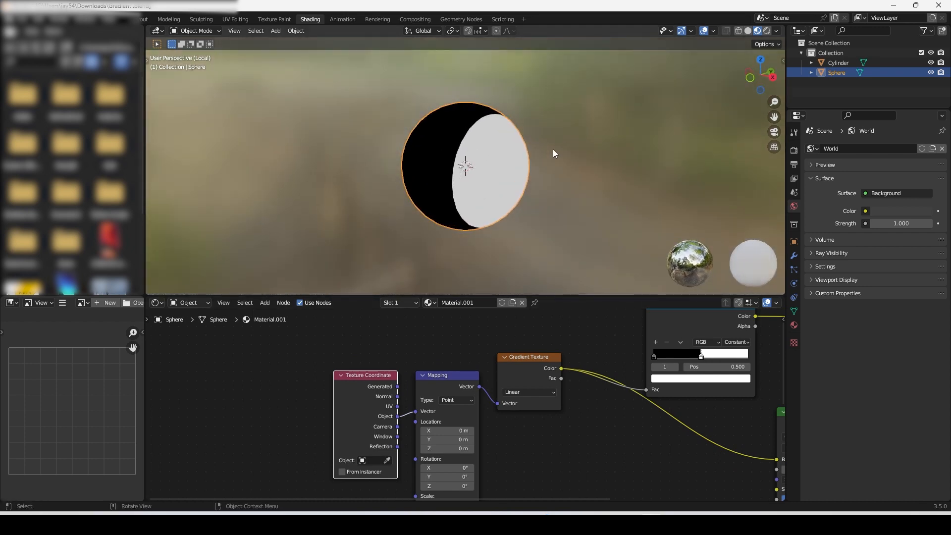
Set the white ColorRamp stop's position to 0.01
middle_click_drag(631, 465, 431, 489, "shift")
scroll(496, 396, "up", 2)
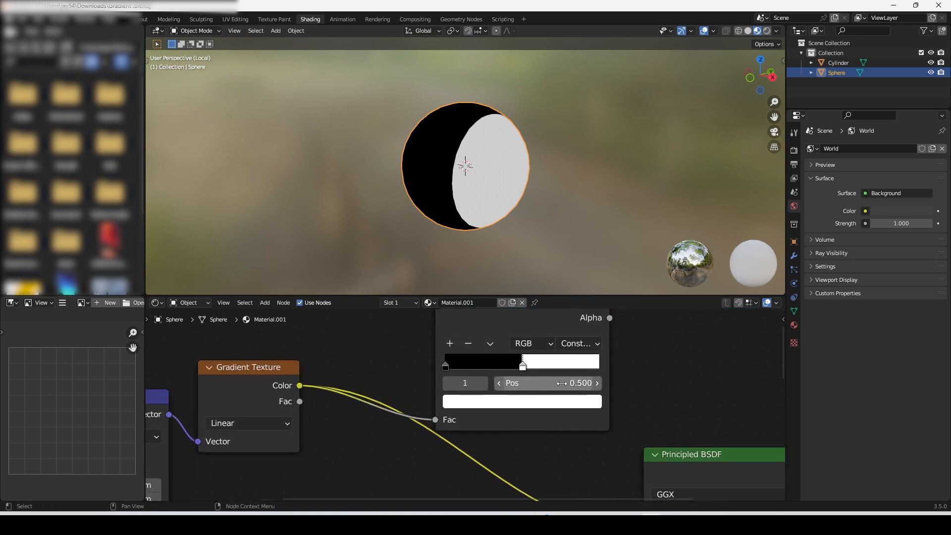
left_click(565, 384)
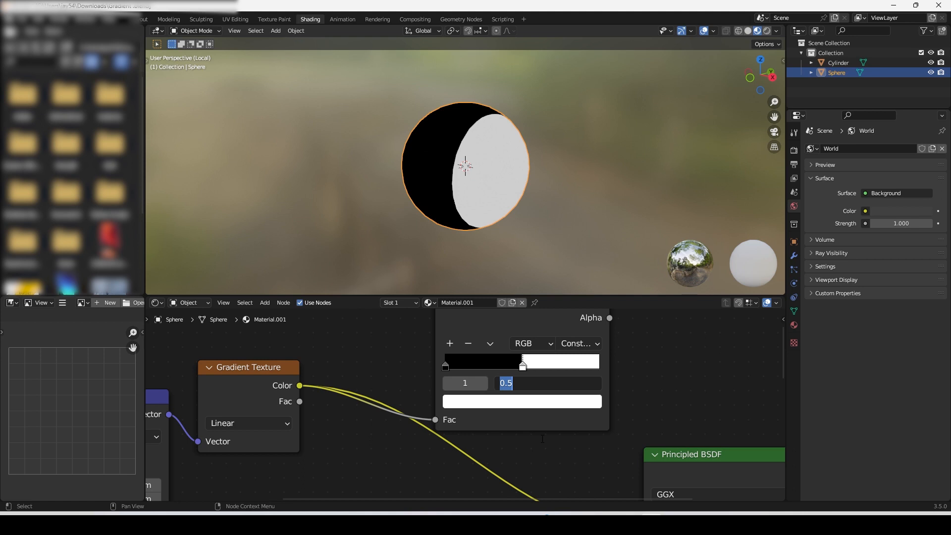
type("0.01")
key("Return")
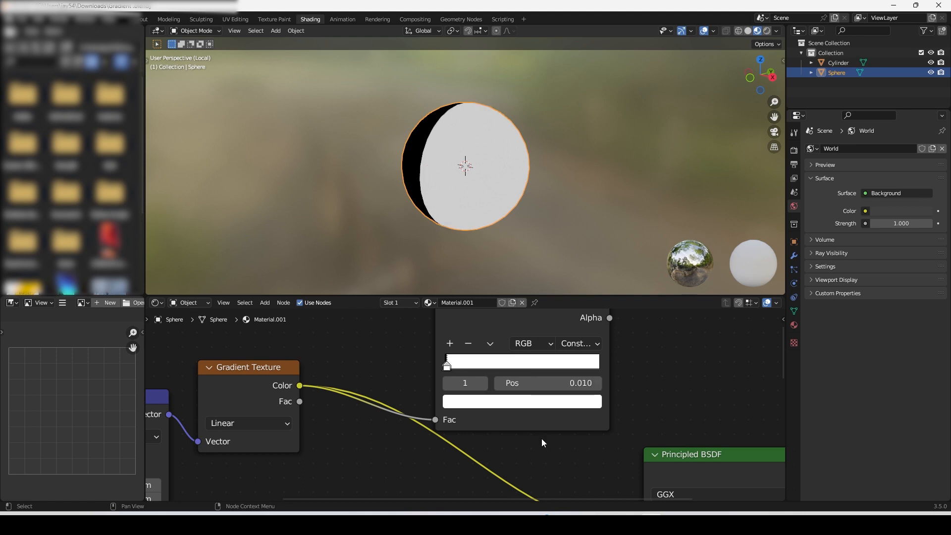
Try changing the Mapping node's Y rotation while viewing the sphere from the front
middle_click_drag(486, 138, 548, 149)
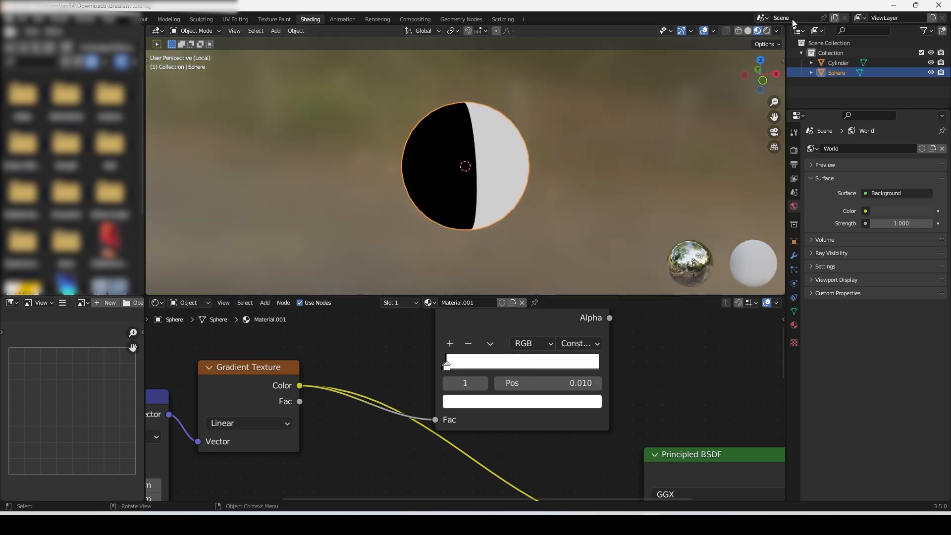
left_click(748, 88)
middle_click_drag(341, 444, 546, 281)
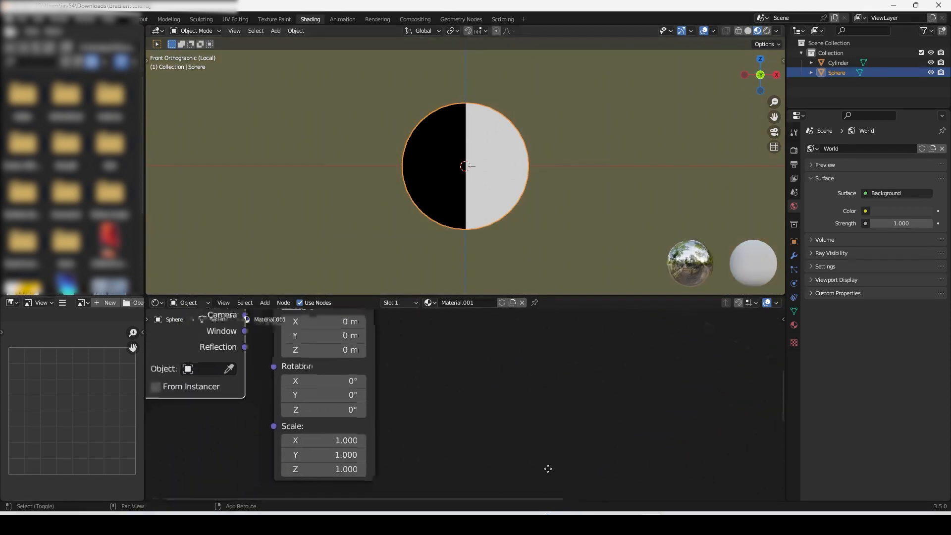
left_click_drag(323, 396, 360, 396)
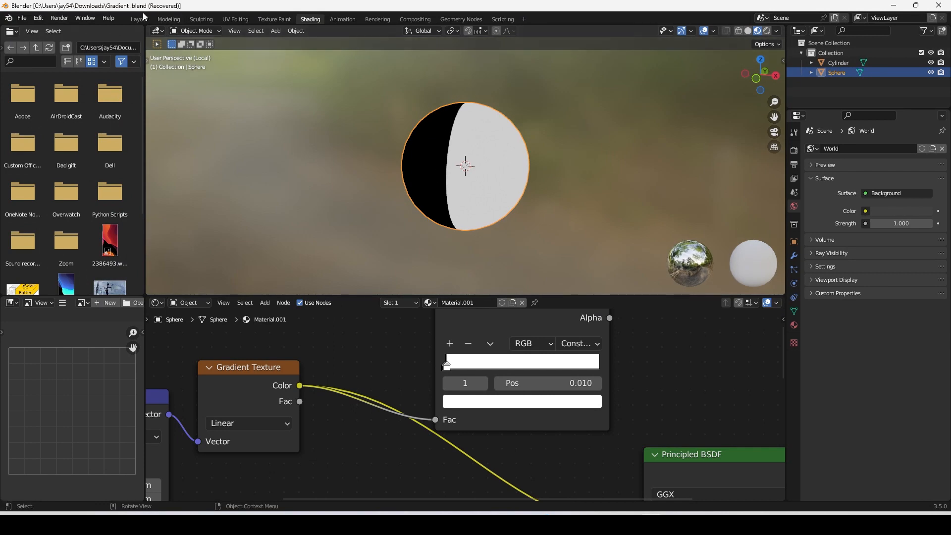
Switch to the Layout workspace and save the file
left_click(142, 19)
key("ctrl+s")
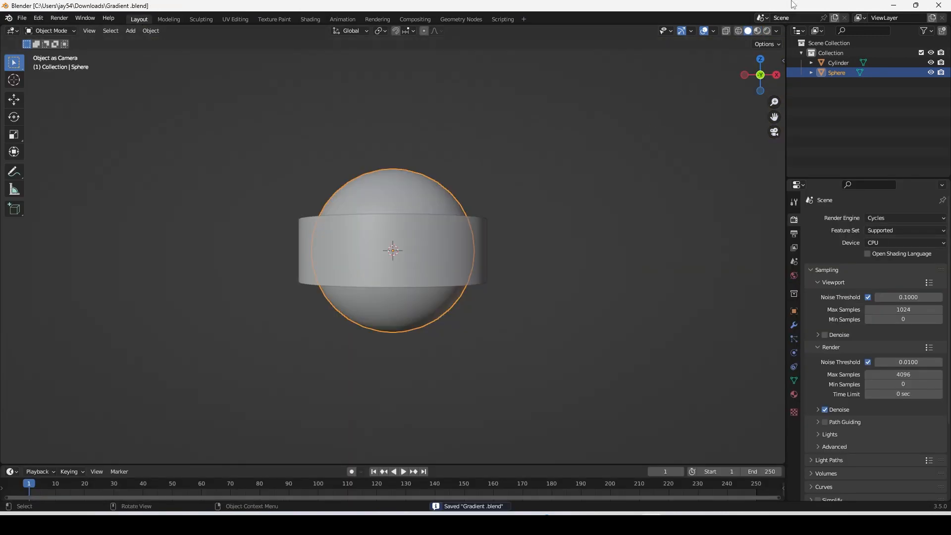
Show the viewport in rendered shading and rotate the sphere -90° about the global Y axis
left_click(768, 31)
middle_click_drag(491, 182, 489, 206)
scroll(489, 206, "up", 2)
scroll(489, 206, "down", 2)
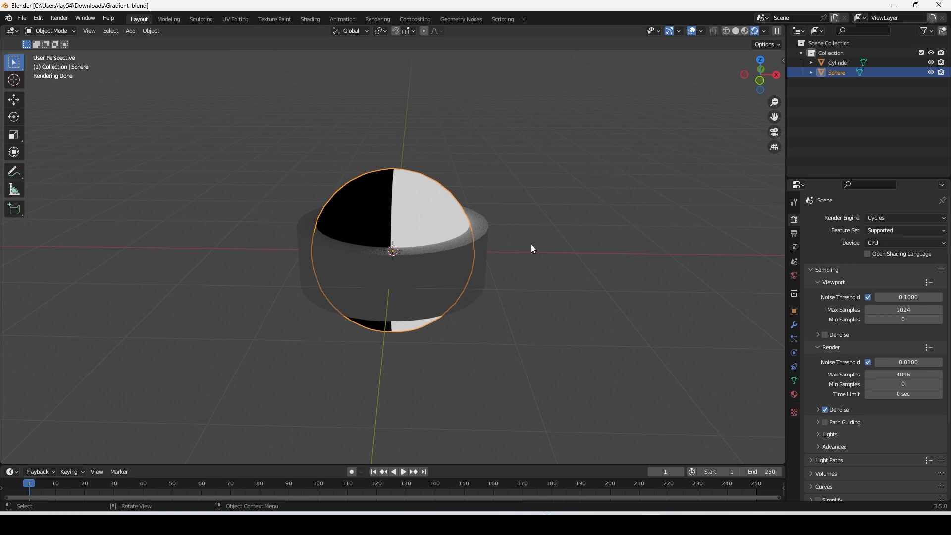
scroll(531, 245, "up", 1)
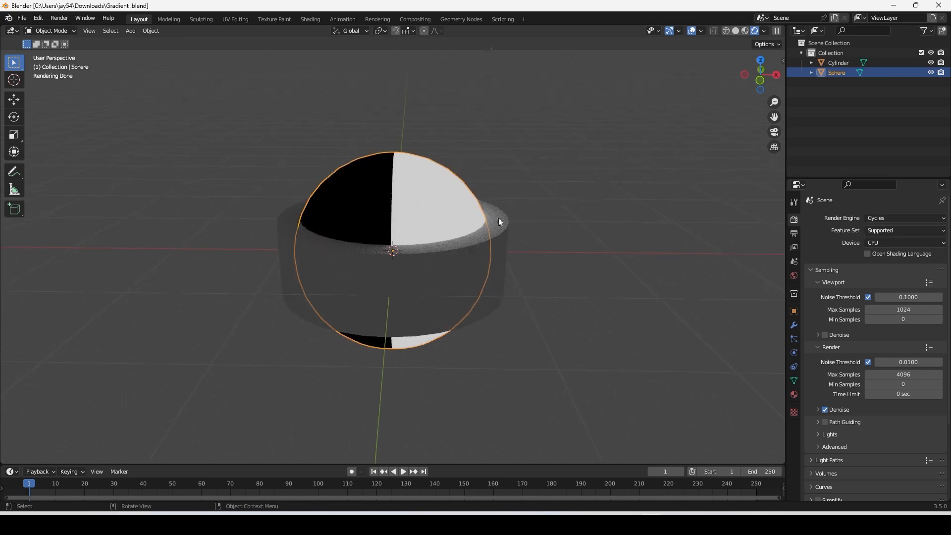
type("ry-90")
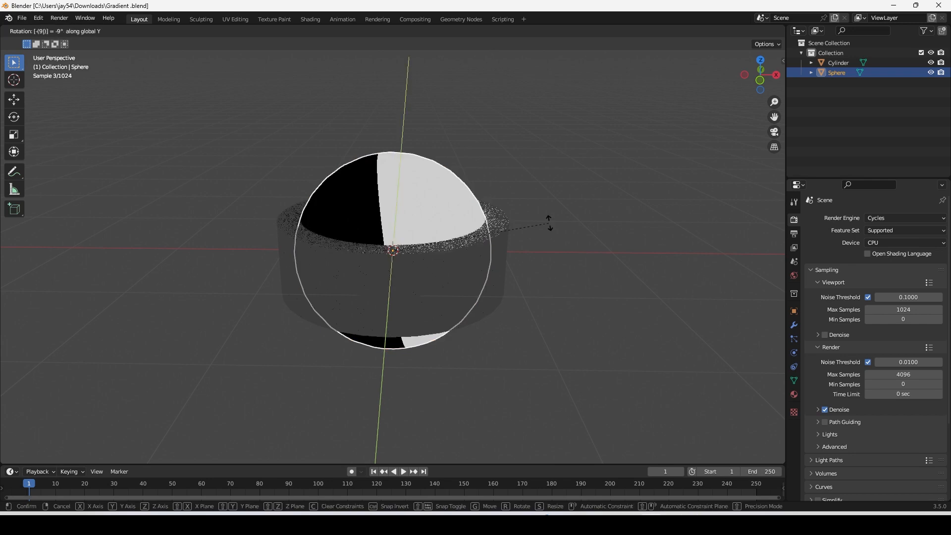
key("Return")
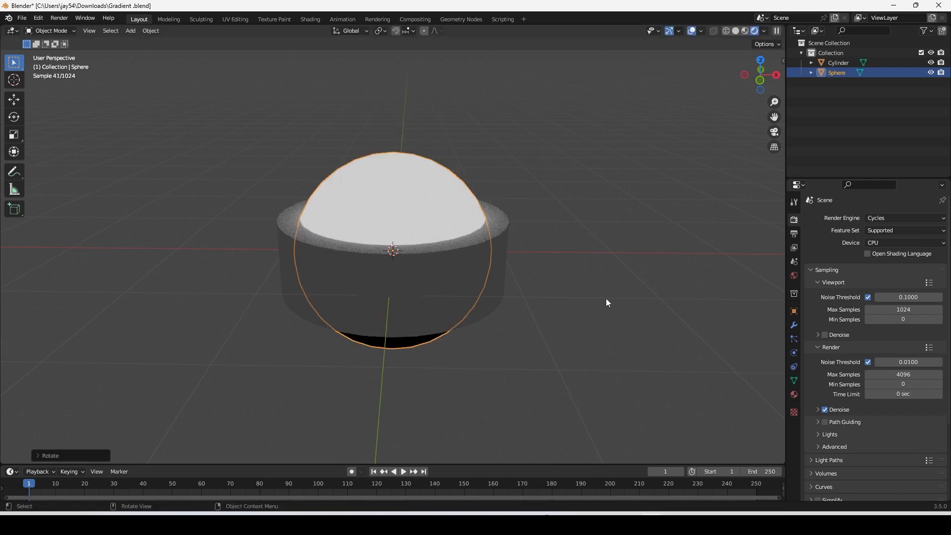
Widen the outliner area, turn it into a Shader Editor and enlarge it to show the sphere's material nodes
left_click_drag(787, 120, 586, 165)
left_click(603, 33)
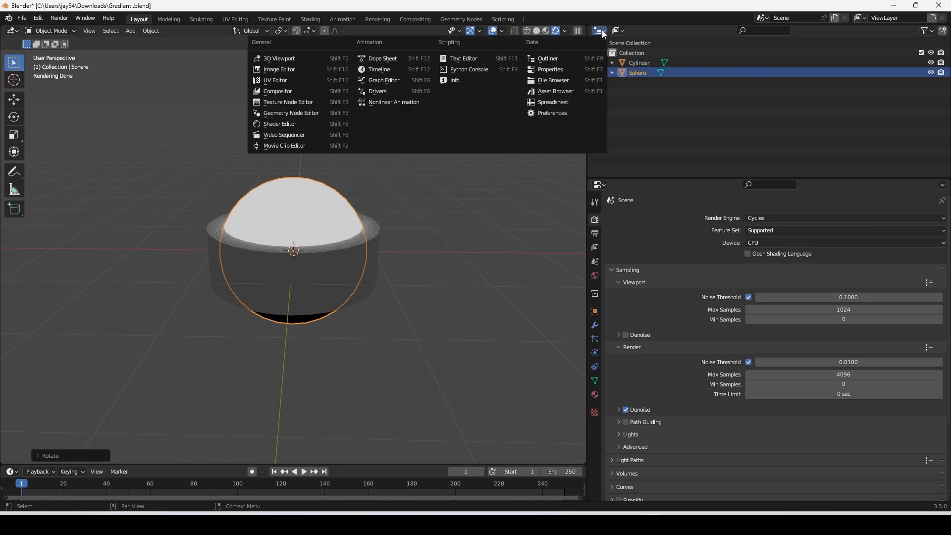
left_click(305, 123)
left_click_drag(627, 179, 649, 438)
scroll(632, 359, "up", 3)
middle_click_drag(631, 359, 717, 333)
scroll(717, 334, "down", 2)
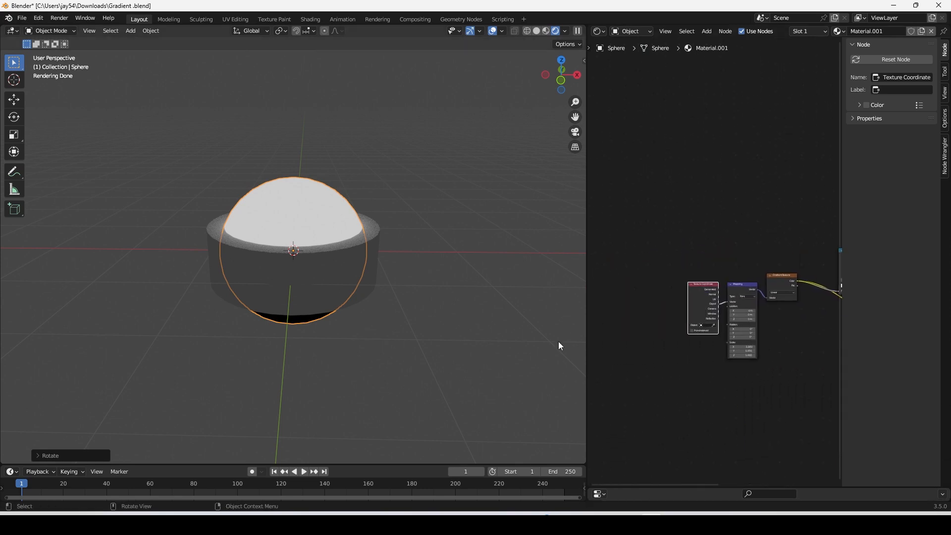
Enlarge the timeline and keyframe the Mapping node's rotation at 0° on frame 1
scroll(837, 333, "up", 4)
middle_click_drag(819, 340, 707, 265)
left_click_drag(198, 464, 197, 429)
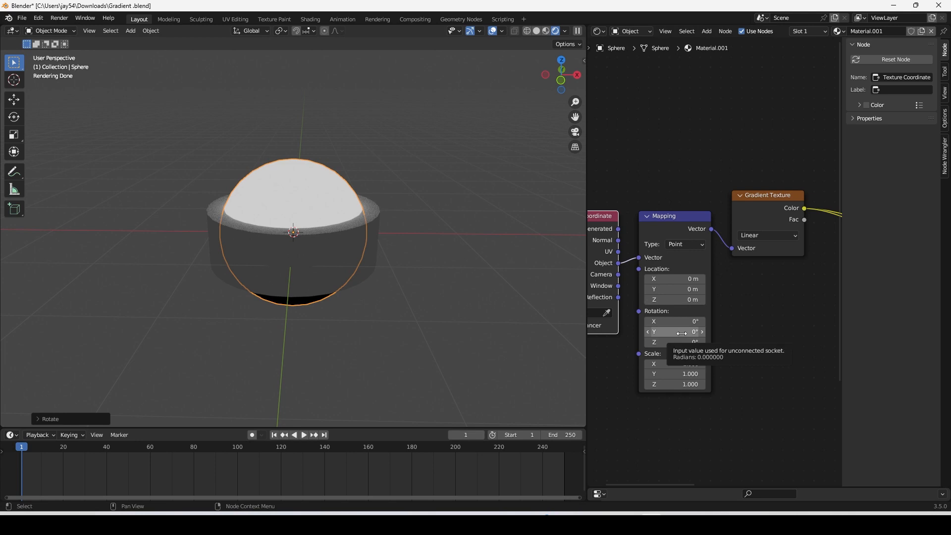
key("i")
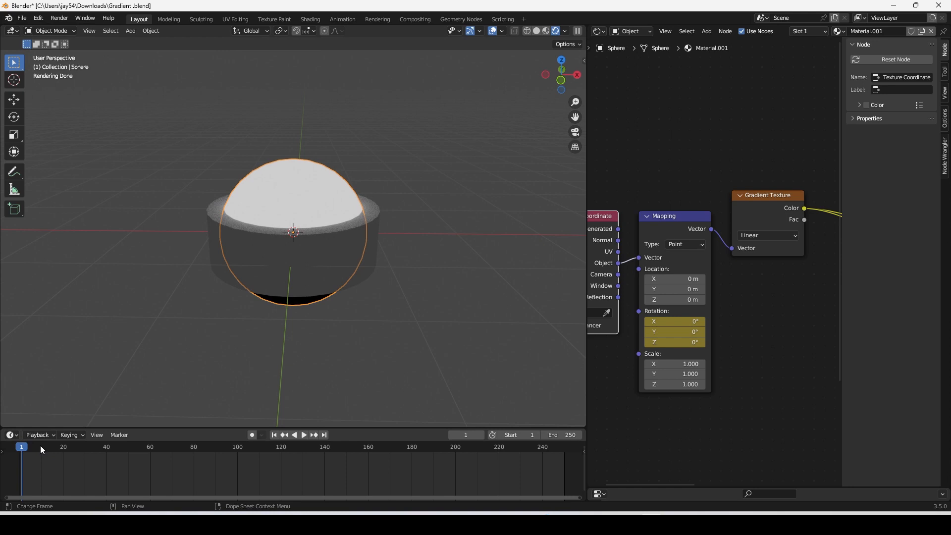
Keyframe the Mapping node's Y rotation at -180° on frame 10 and scrub the animation to frame 20
left_click(40, 445)
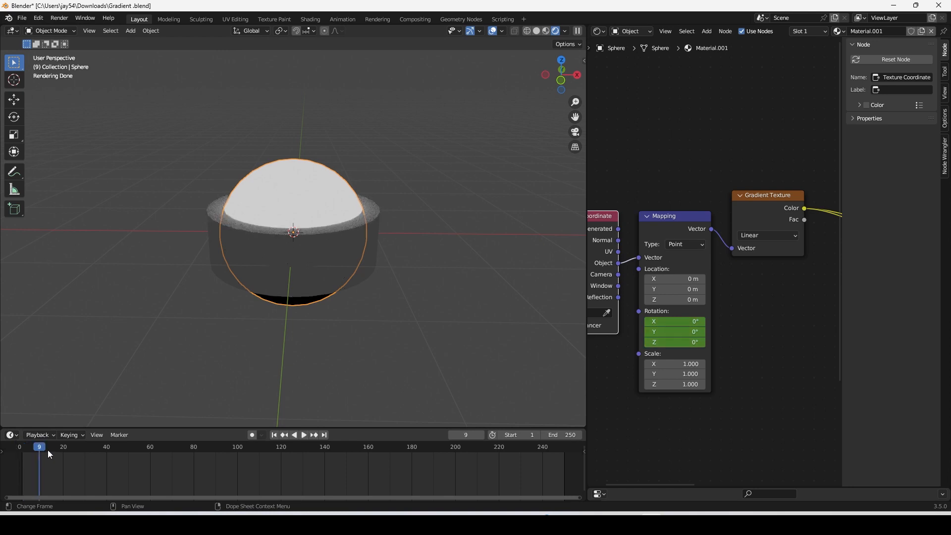
key("Right")
left_click(672, 336)
type("-180")
key("Return")
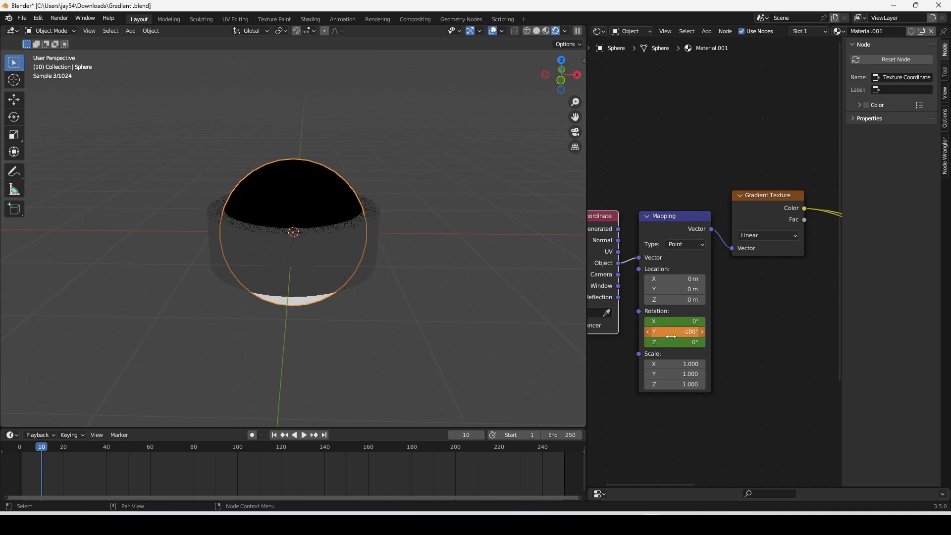
key("i")
left_click_drag(20, 446, 63, 447)
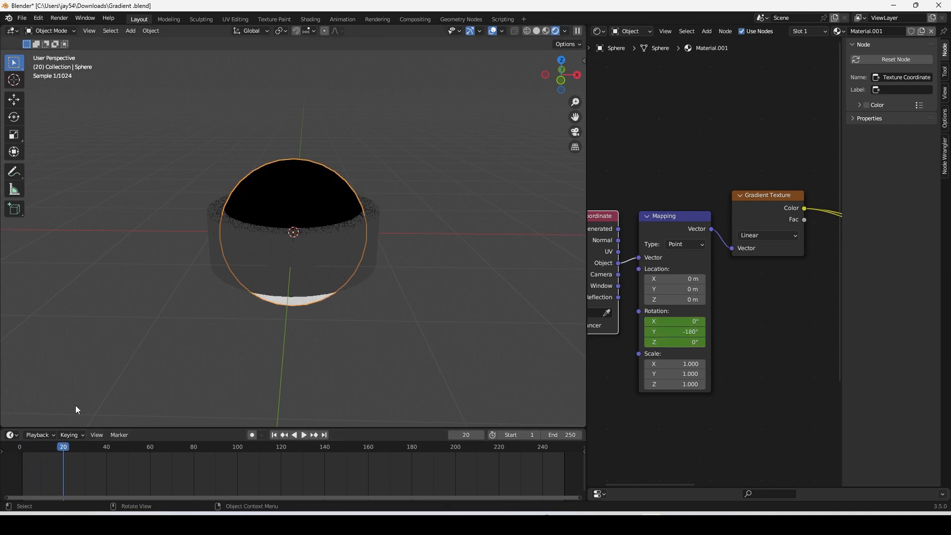
scroll(411, 244, "down", 3)
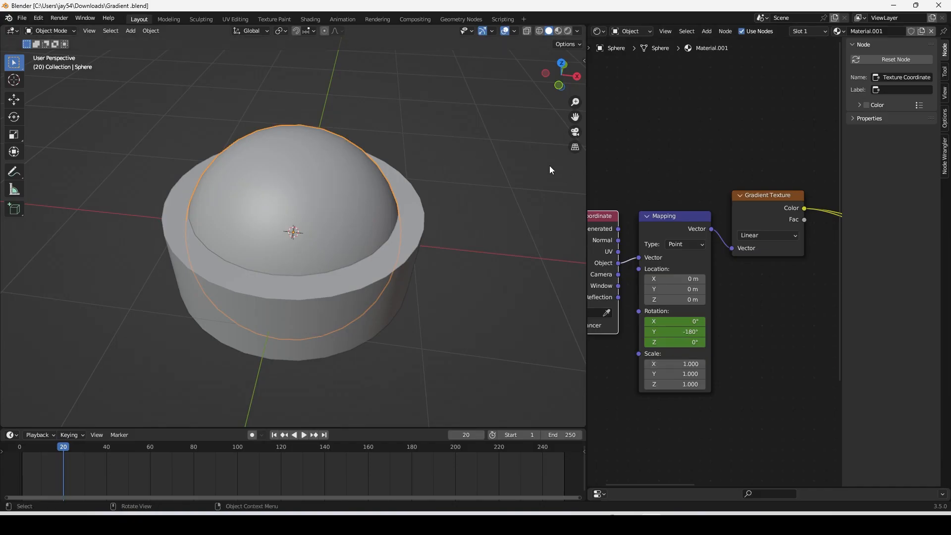
Widen the Shader Editor and add a Mix Shader node beyond the Principled BSDF
left_click_drag(585, 174, 60, 174)
scroll(508, 344, "down", 6)
middle_click_drag(603, 255, 507, 291)
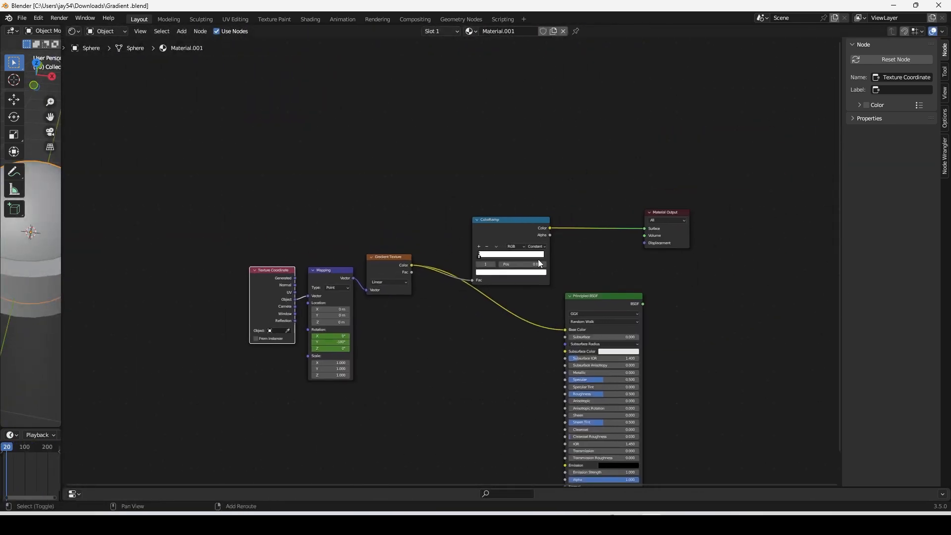
key("shift+a")
left_click(542, 261)
type("mix")
key("Down")
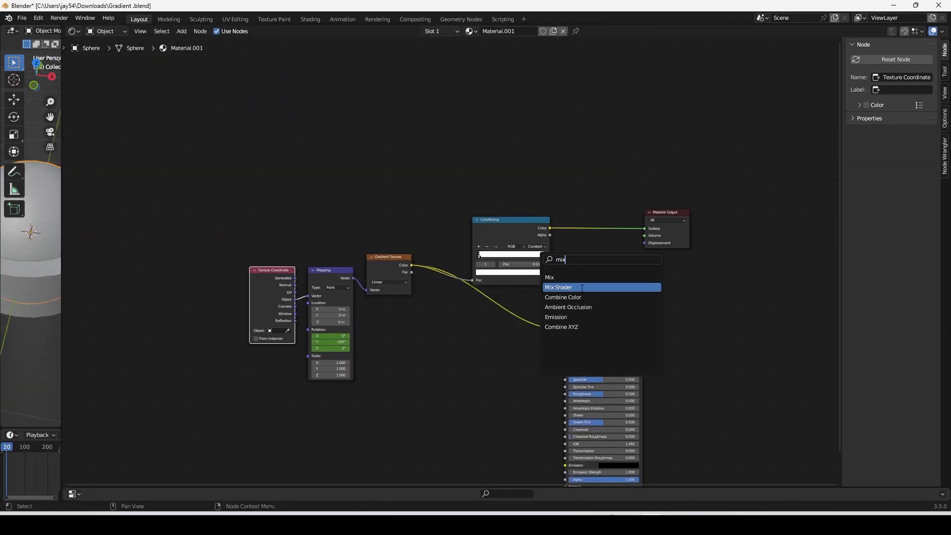
key("Return")
left_click(764, 332)
Add a Glass BSDF node below the Mix Shader
key("shift+a")
left_click(751, 295)
type("glas")
key("Return")
left_click(683, 401)
Connect the Principled BSDF to the Mix Shader's first Shader input and the Glass BSDF to its second
scroll(728, 385, "up", 3)
middle_click_drag(768, 353, 517, 308, "shift")
scroll(517, 308, "up", 2)
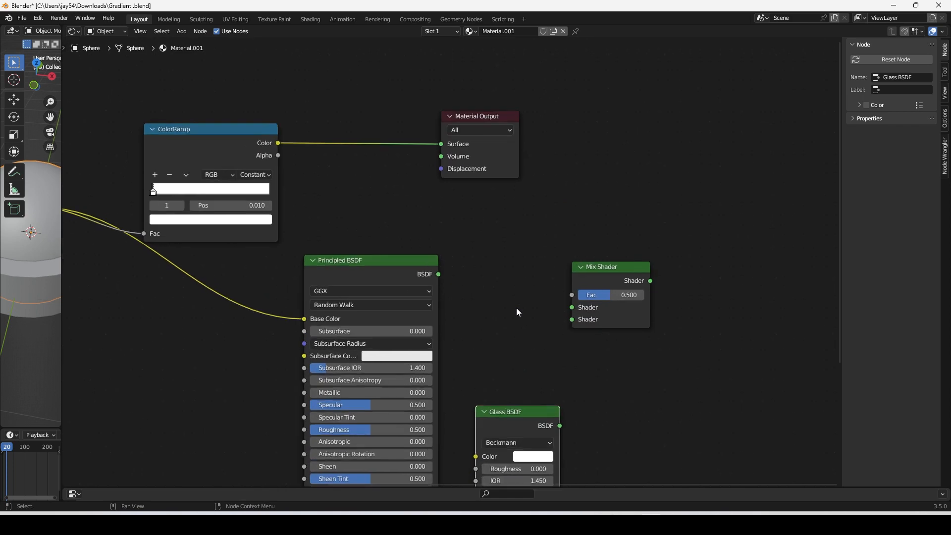
left_click_drag(439, 274, 574, 308)
left_click_drag(561, 427, 572, 320)
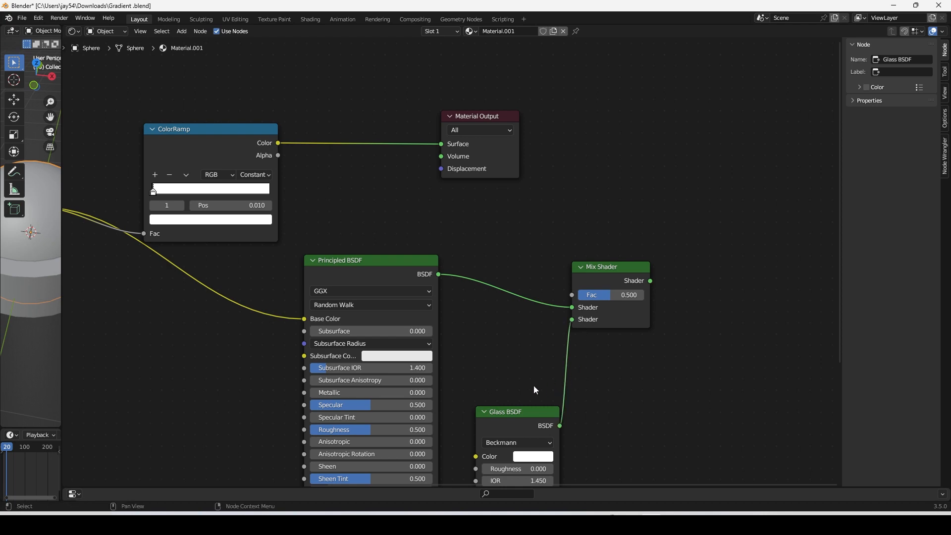
Cut the Gradient Texture's link to the Principled Base Color and connect the ColorRamp Color to the Mix Shader's Fac
scroll(259, 332, "down", 2)
middle_click_drag(261, 315, 287, 320)
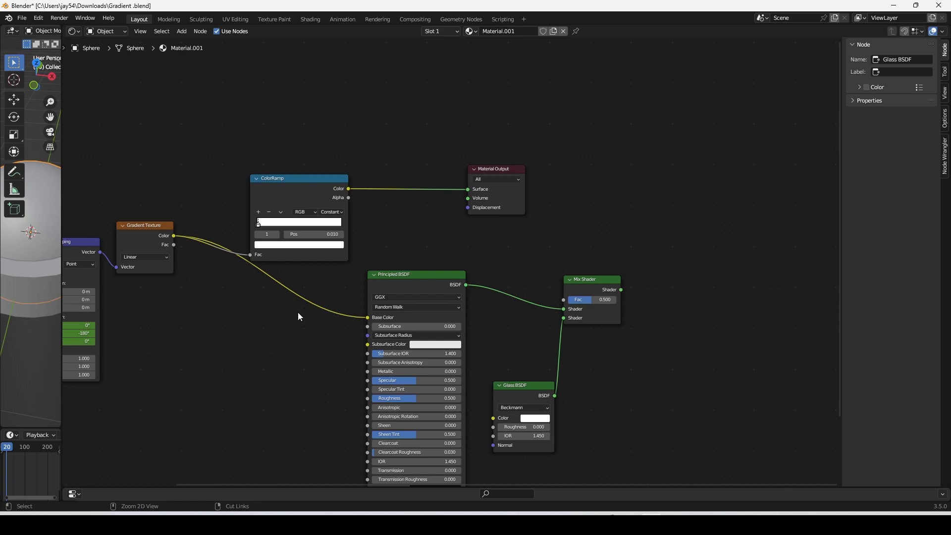
right_click_drag(299, 317, 317, 281, "ctrl")
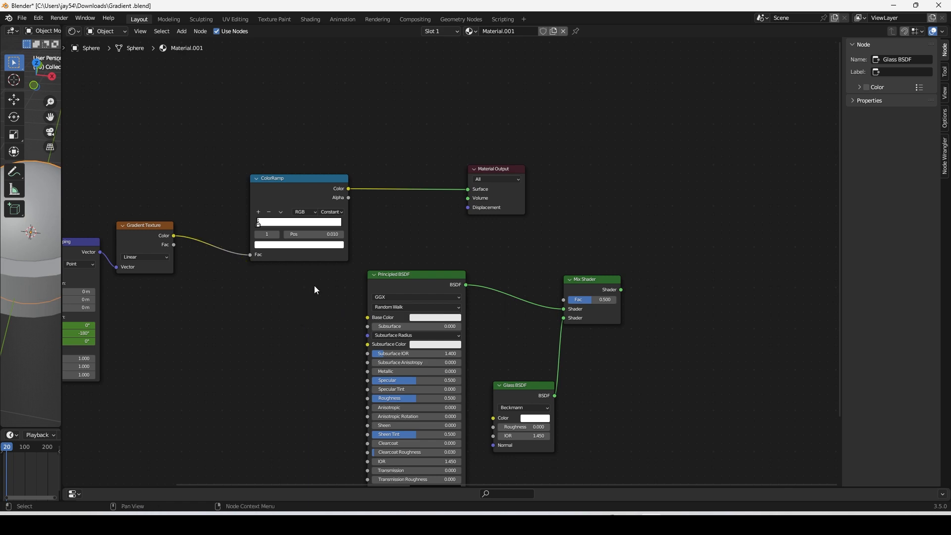
left_click_drag(349, 188, 564, 299)
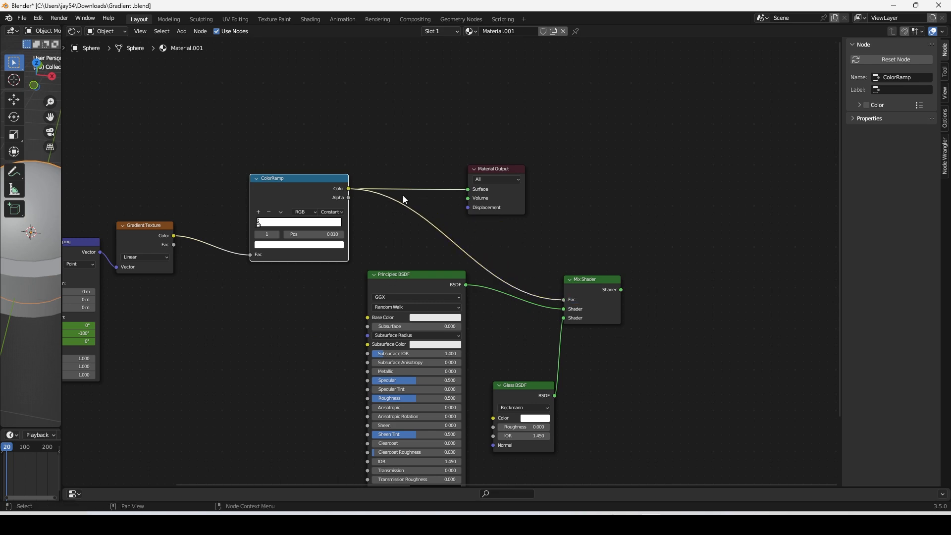
Connect the Mix Shader output to the Material Output's Surface, and show the enlarged 3D viewport in rendered shading
scroll(689, 246, "up", 1)
left_click_drag(650, 296, 474, 177)
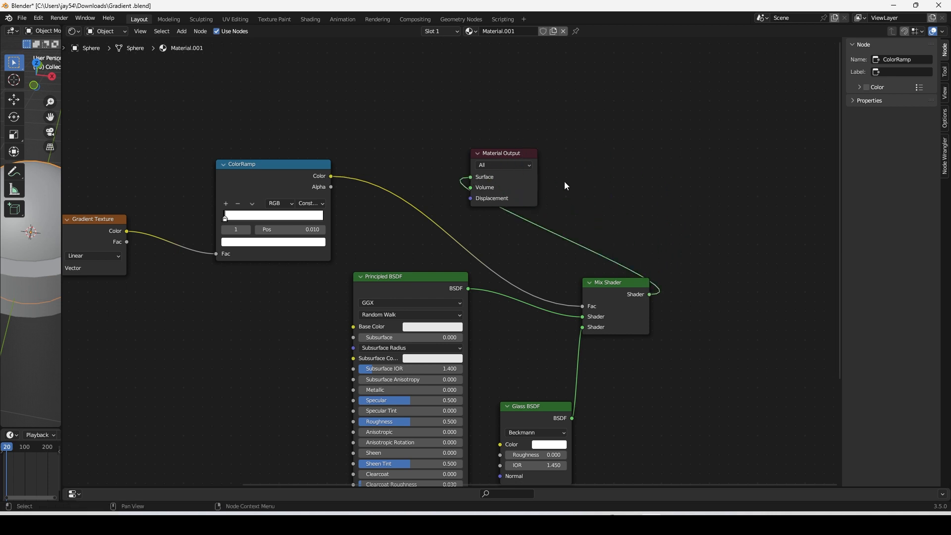
left_click_drag(60, 104, 704, 177)
left_click(686, 30)
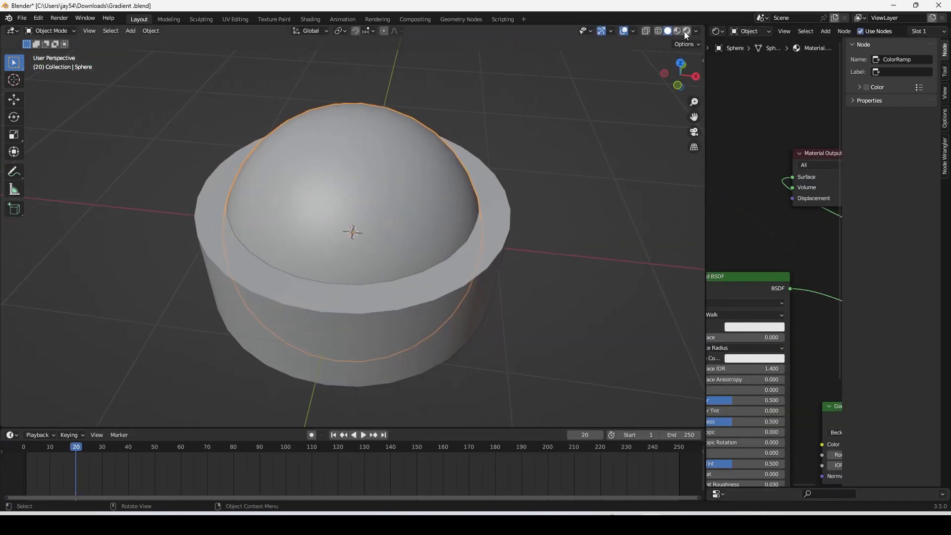
Add a Sun light to the scene to light the sphere and its surrounding ring
key("shift+a")
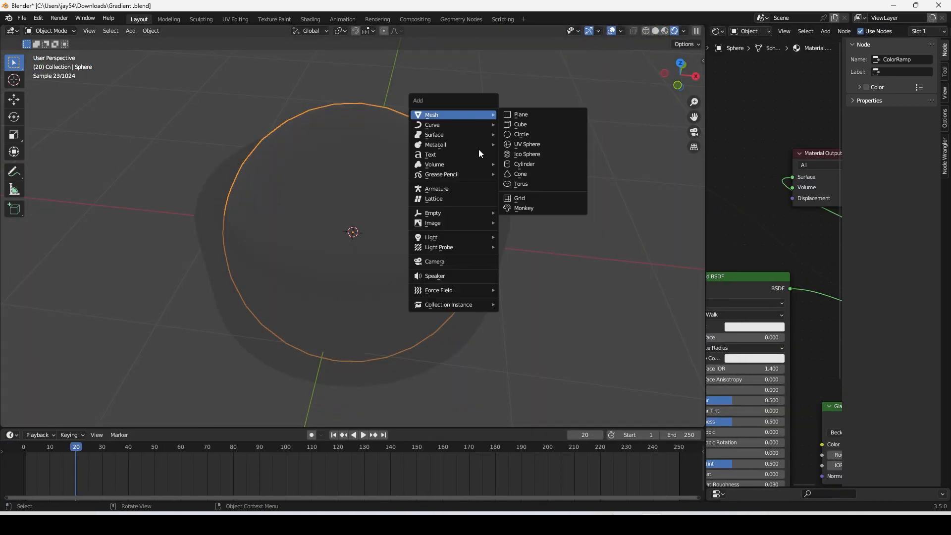
mouse_move(474, 237)
left_click(535, 252)
scroll(446, 268, "down", 3)
middle_click_drag(426, 274, 436, 213)
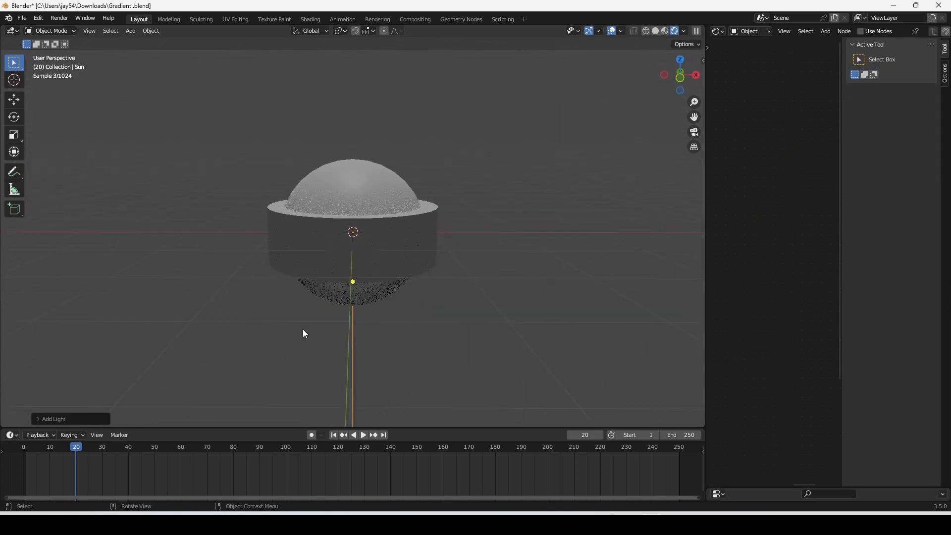
Play the animation from frame 1 to check how the sphere's gradient mask behaves in the rendered view
left_click(26, 447)
key("space")
key("space")
middle_click_drag(432, 228, 422, 221)
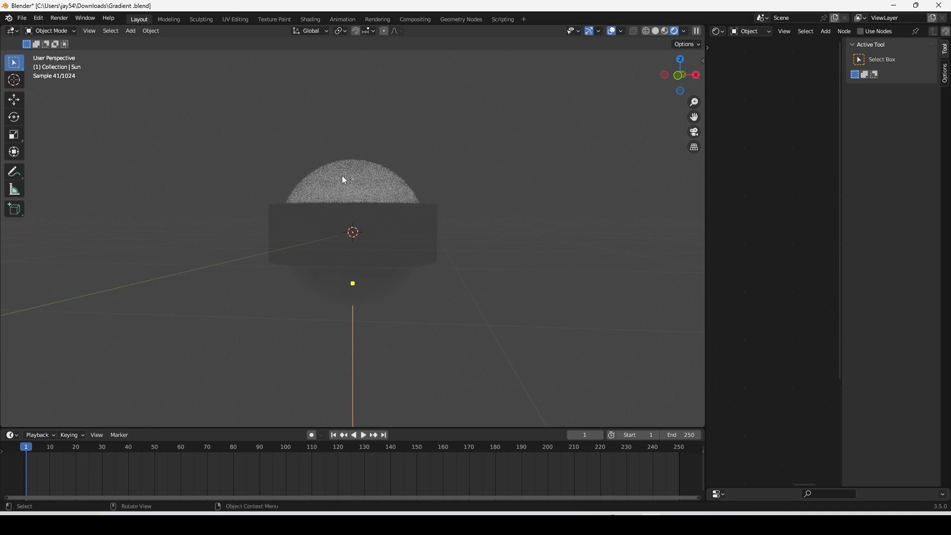
key("space")
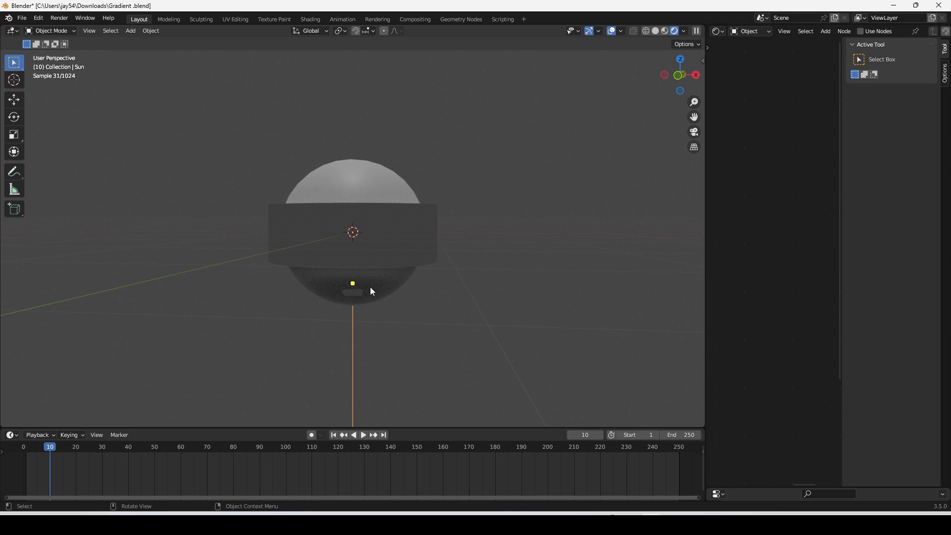
left_click(342, 303)
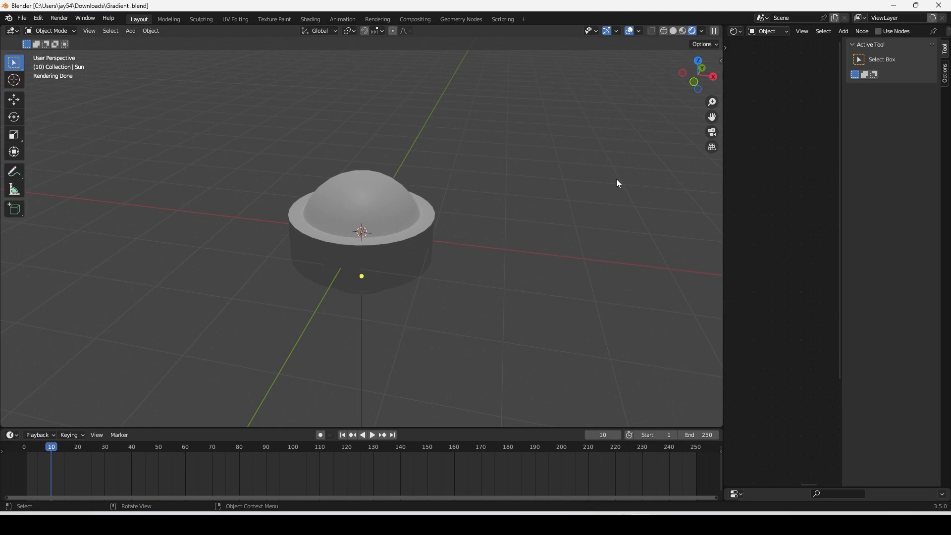
Set the sphere's Principled BSDF to a black Base Color with Roughness 0 and Metallic 1
left_click(375, 211)
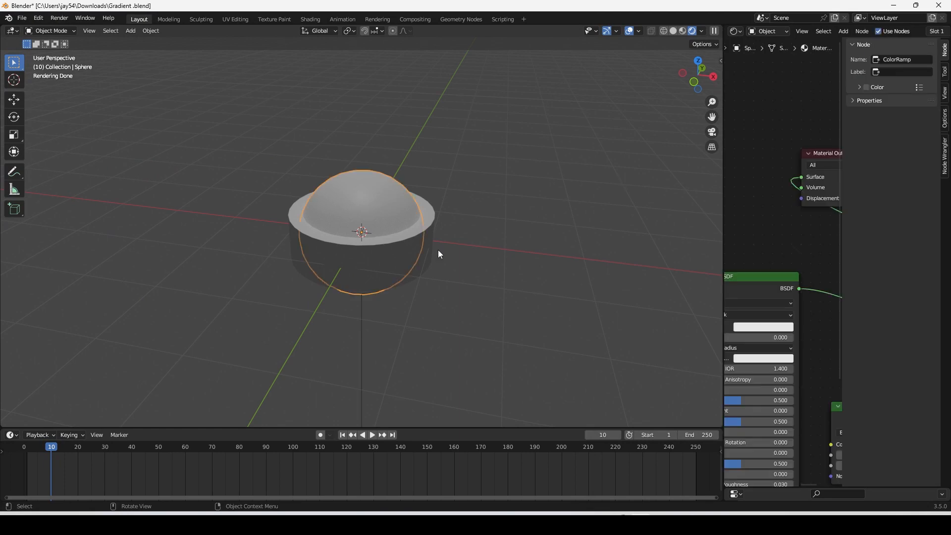
left_click_drag(725, 243, 436, 275)
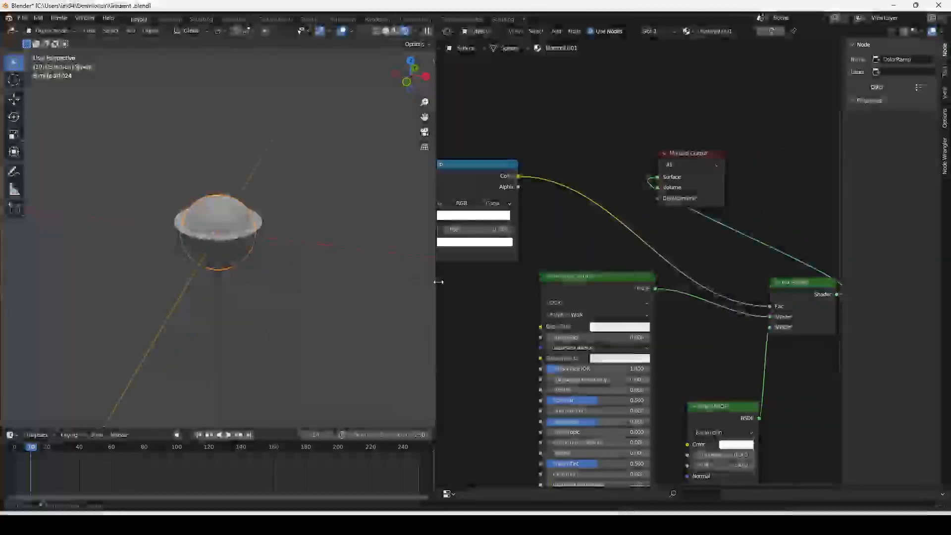
left_click(639, 328)
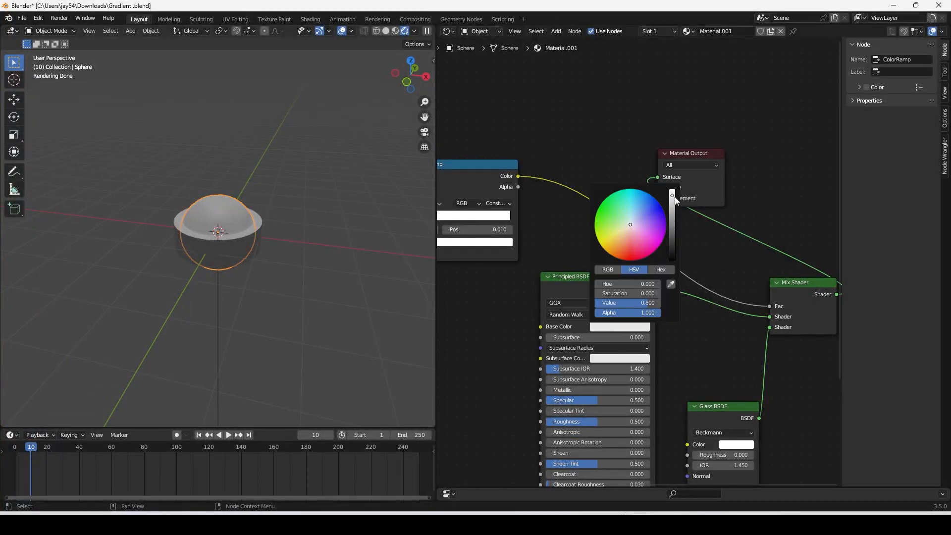
left_click_drag(674, 199, 669, 264)
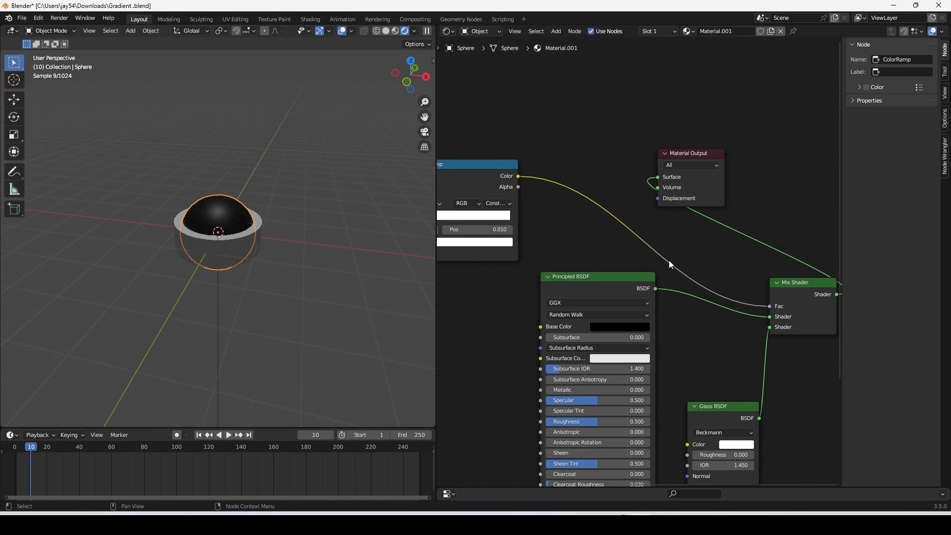
left_click_drag(588, 423, 546, 423)
left_click_drag(562, 388, 649, 390)
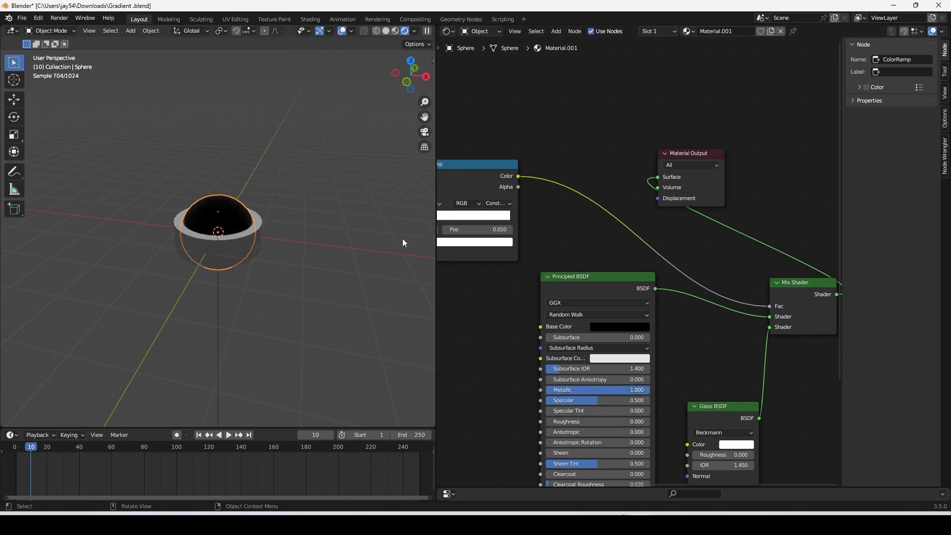
Duplicate the sphere in place and scale the copy down to 0.98
scroll(250, 274, "up", 4)
middle_click_drag(230, 212, 280, 225)
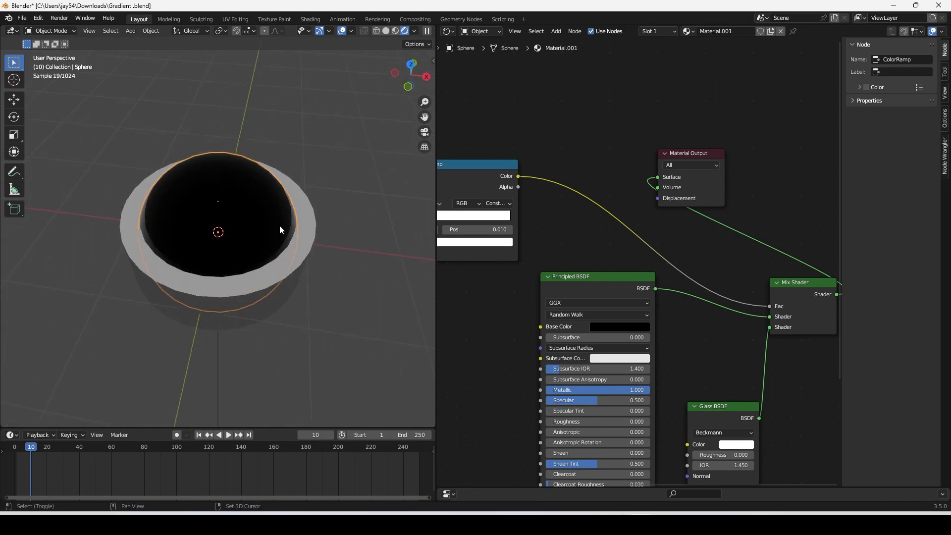
key("shift+d")
key("Escape")
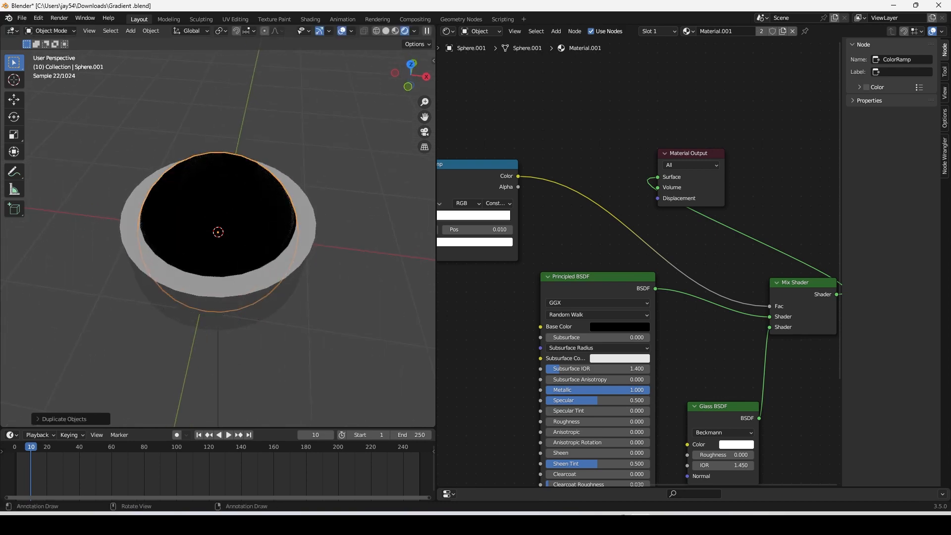
key("s")
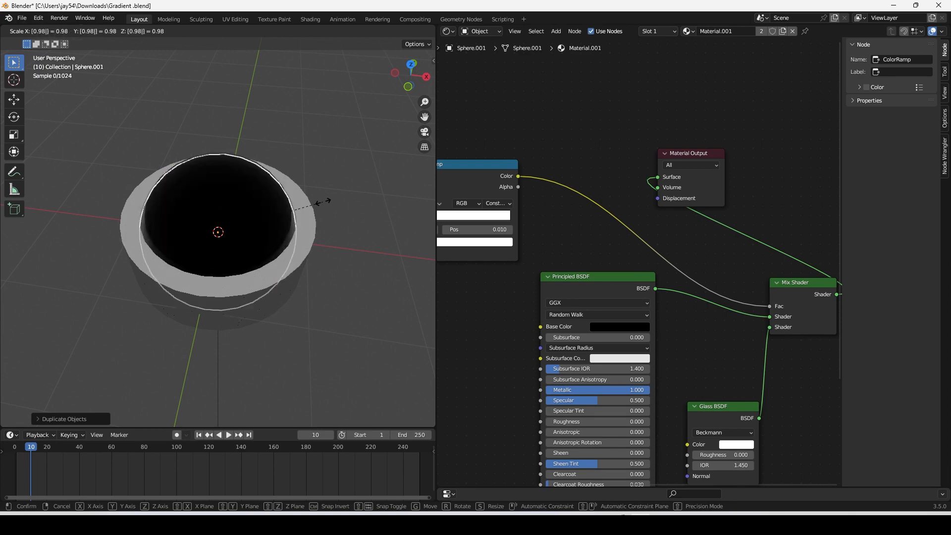
left_click(323, 201)
scroll(266, 208, "up", 2)
middle_click_drag(266, 208, 267, 206)
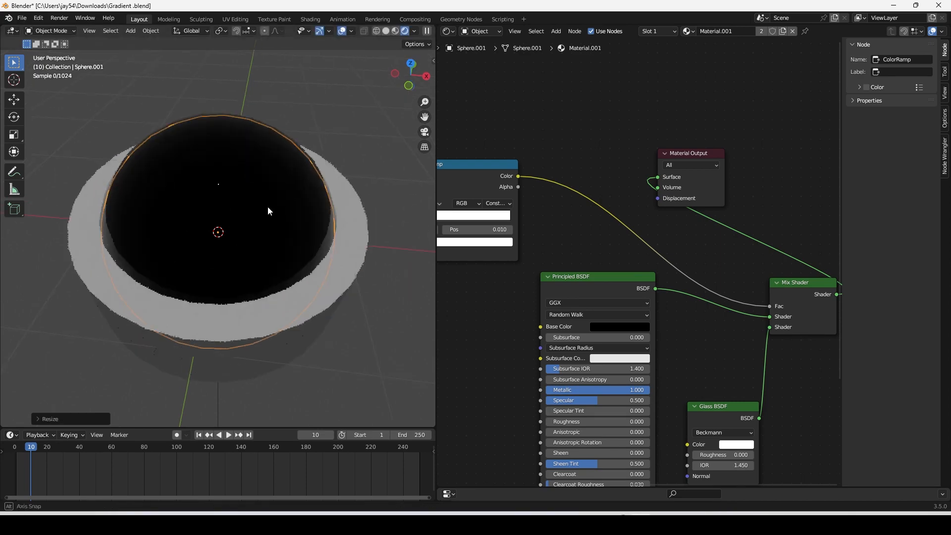
Hide the outer original sphere and select the slightly smaller inner copy
left_click(277, 131)
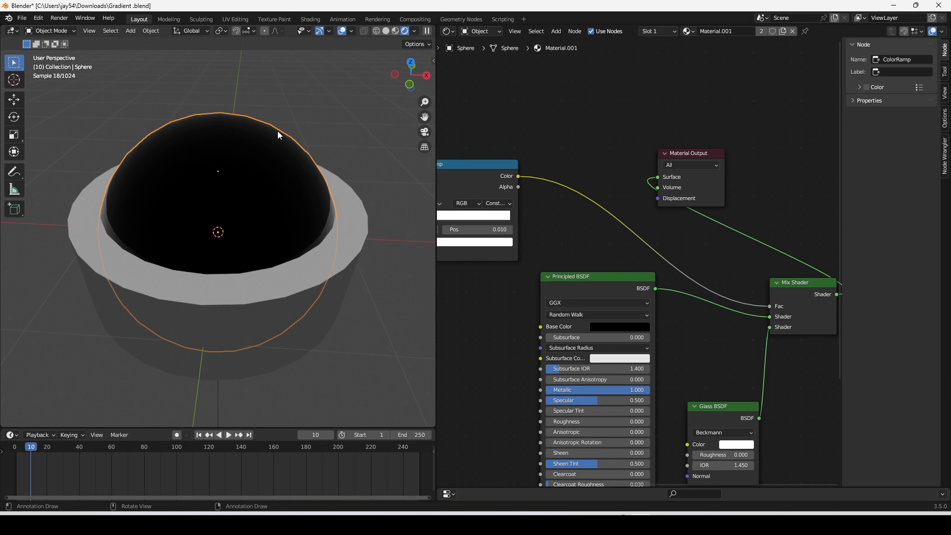
key("h")
left_click(277, 131)
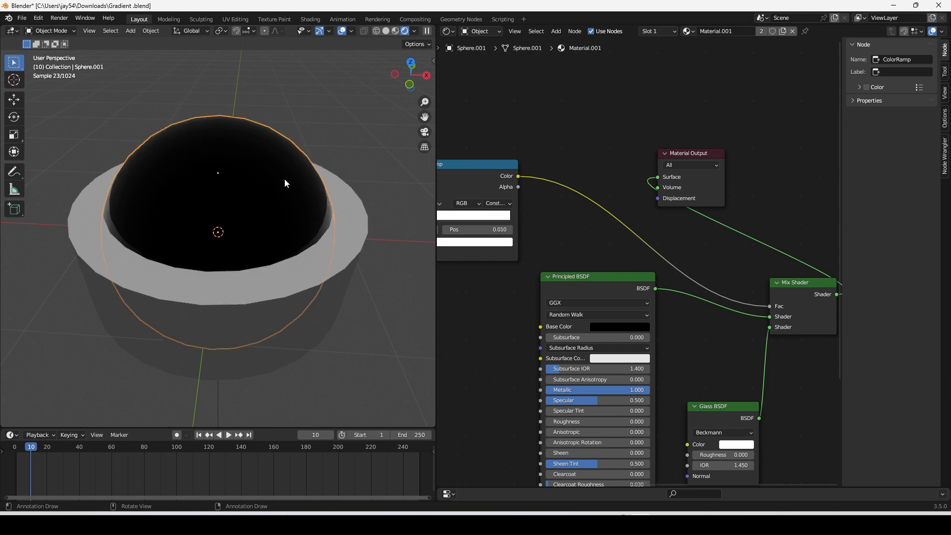
Replace the inner sphere's material with a new one that has white Emission at a strength of 20
left_click(792, 31)
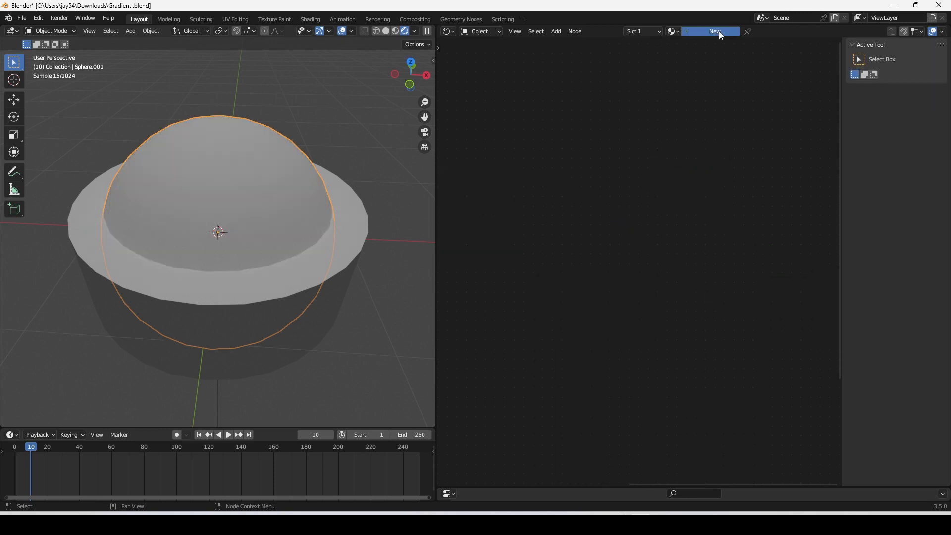
left_click(719, 31)
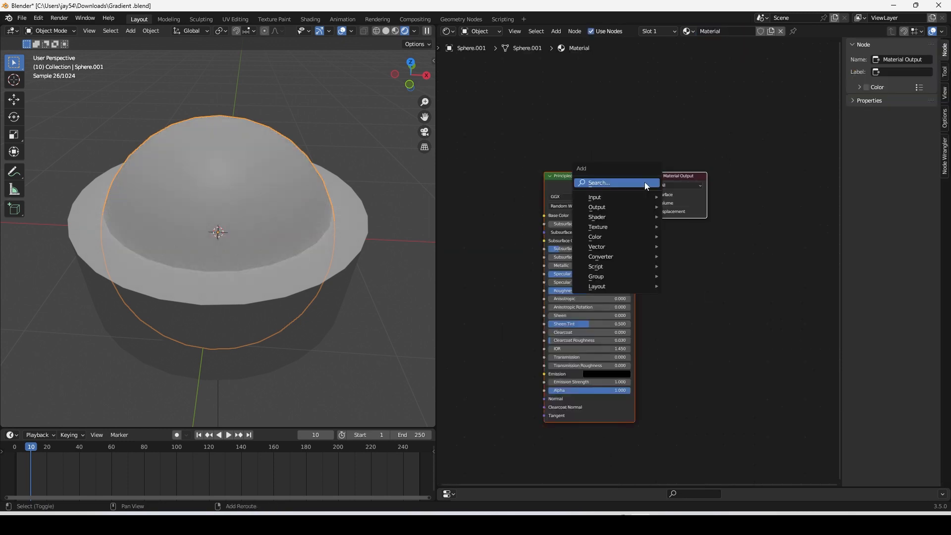
left_click(618, 375)
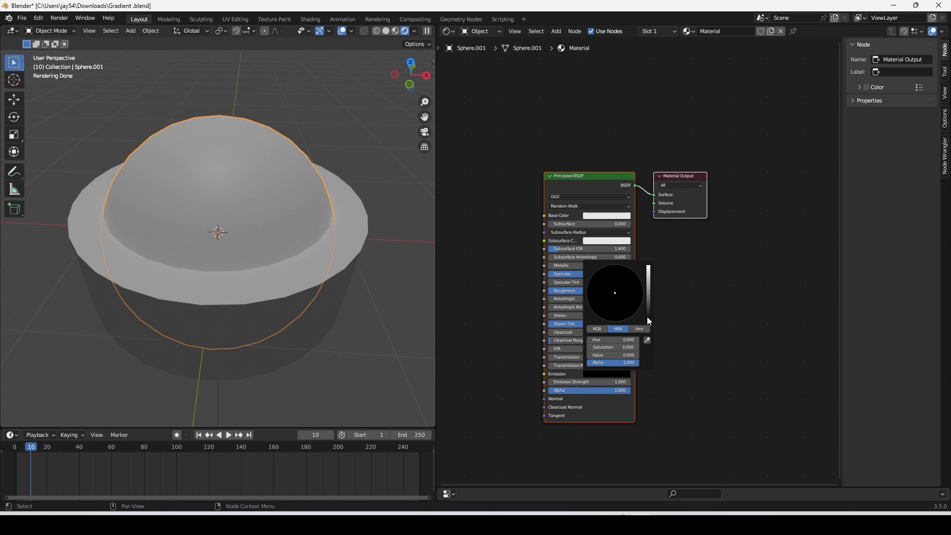
left_click_drag(648, 317, 648, 265)
left_click(608, 380)
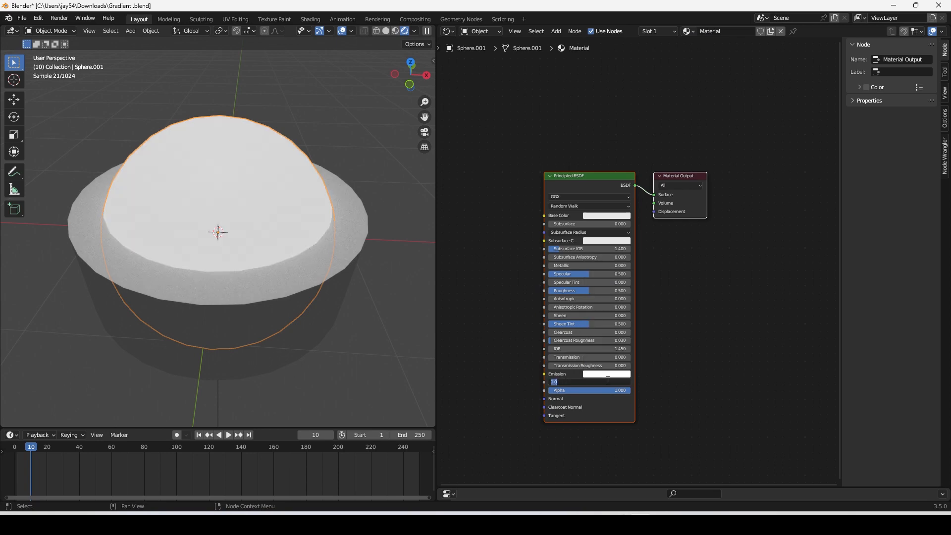
type("20")
key("Return")
In Edit Mode, select the square patch of four faces at the top of the inner sphere in face mode
scroll(364, 236, "down", 3)
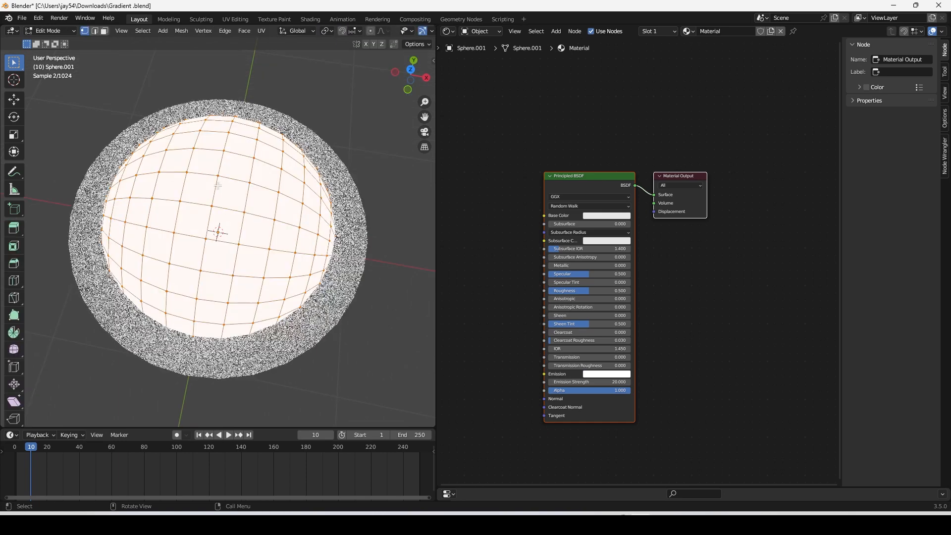
middle_click_drag(229, 193, 242, 237)
left_click(239, 263)
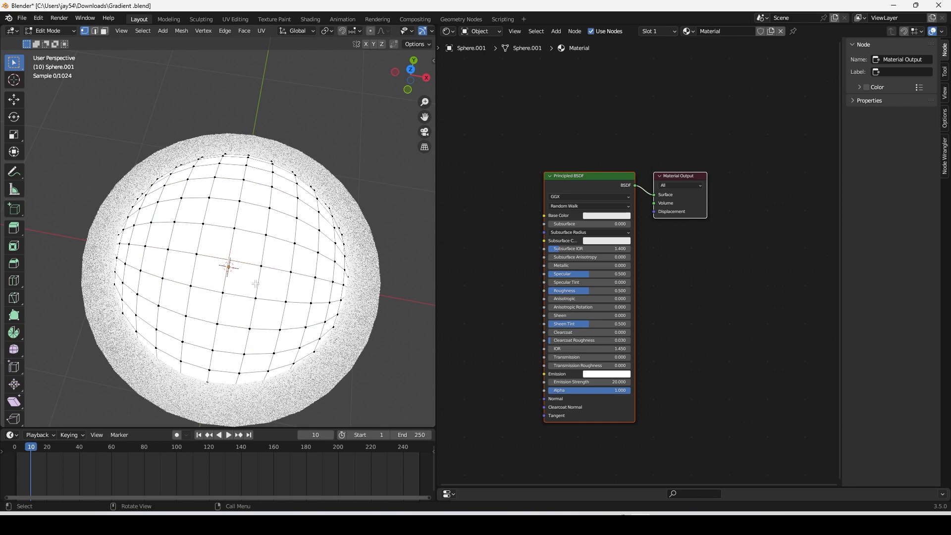
key("ctrl+KP_Add")
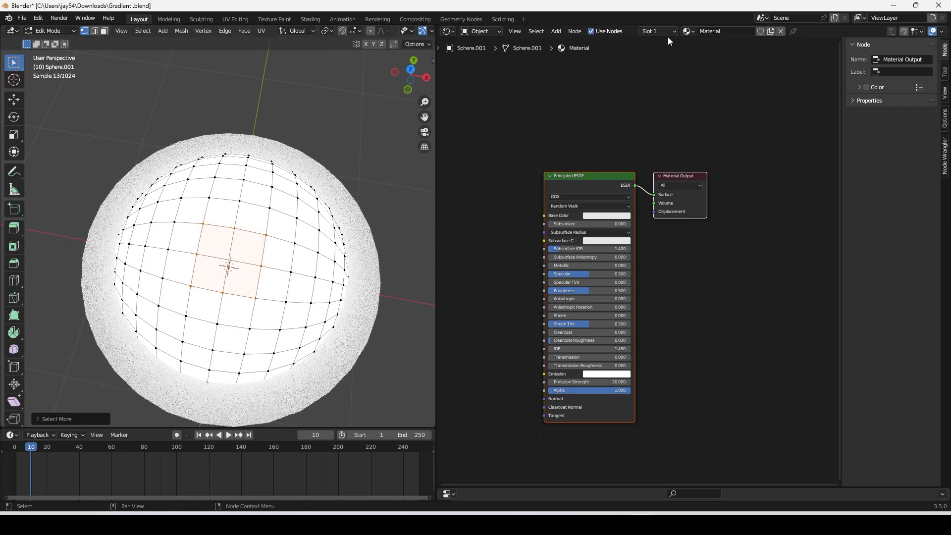
key("3")
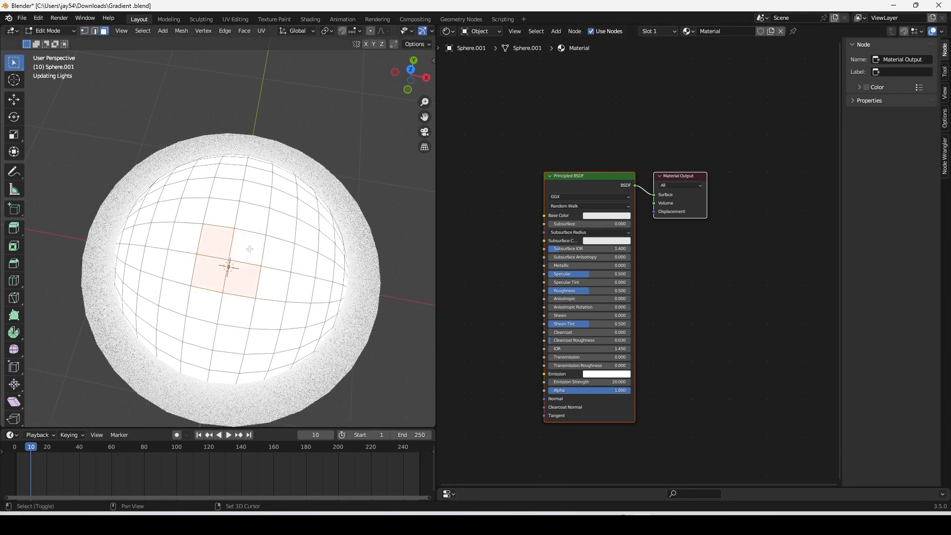
Add a second material slot to the inner sphere, assign it to the selected faces and create a new material in it
left_click(672, 31)
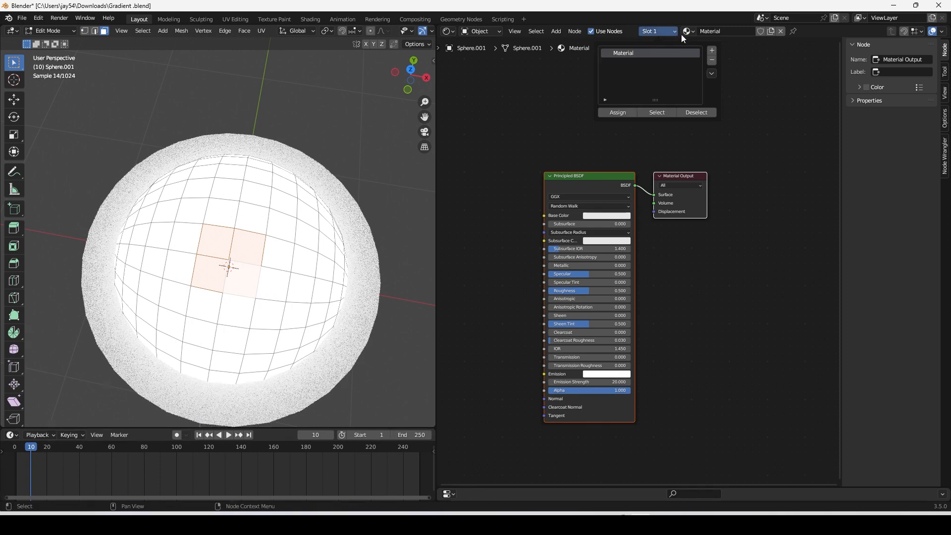
left_click(712, 50)
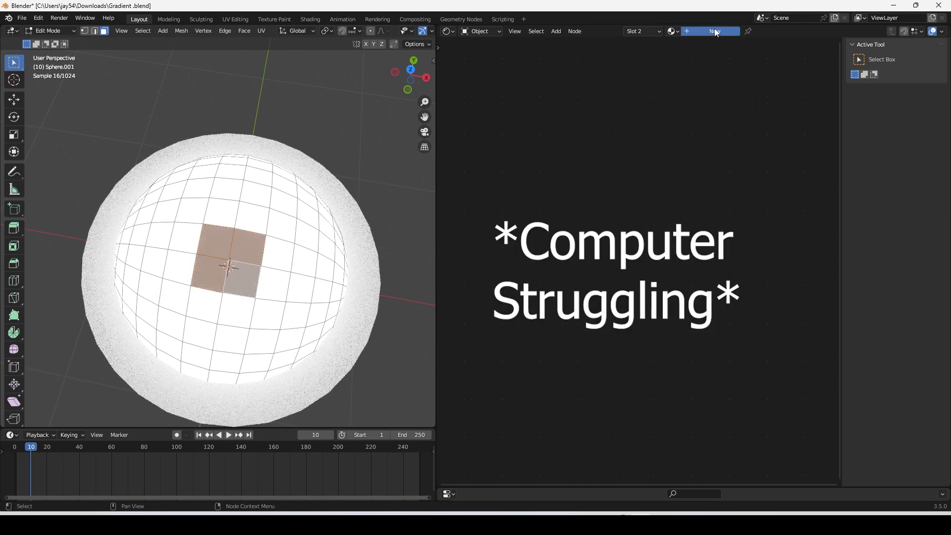
left_click(713, 31)
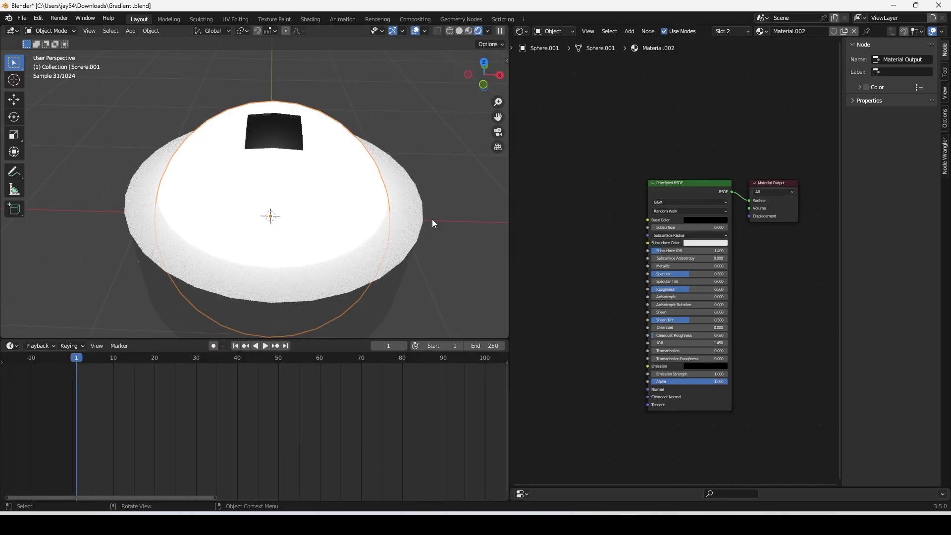
Duplicate the outer sphere's Mapping rotation keyframes from frames 1 and 10, offsetting the copies by 20 frames
scroll(321, 174, "down", 3)
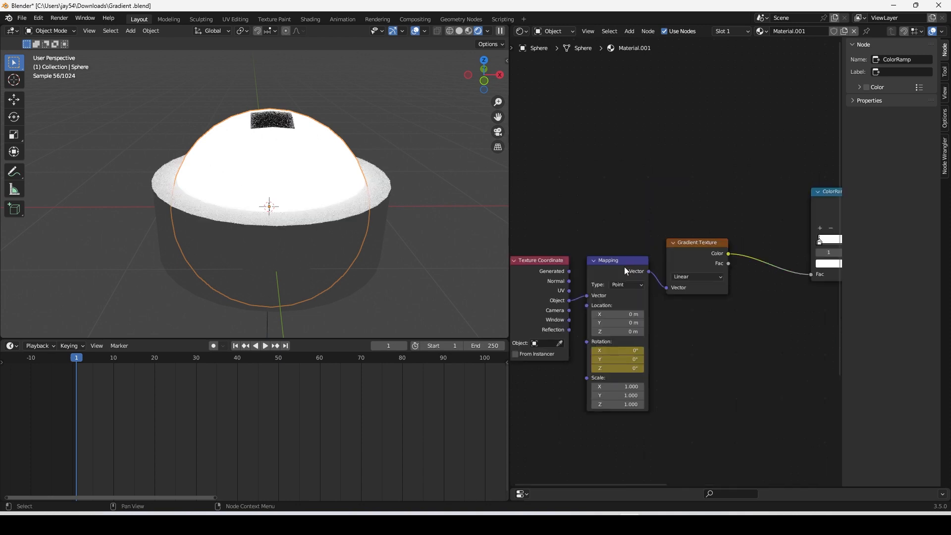
left_click(624, 266)
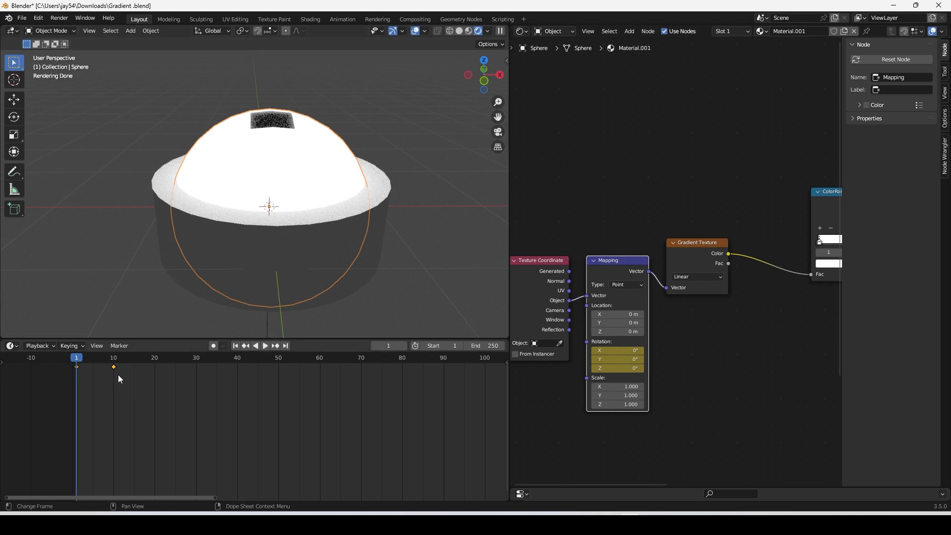
key("g")
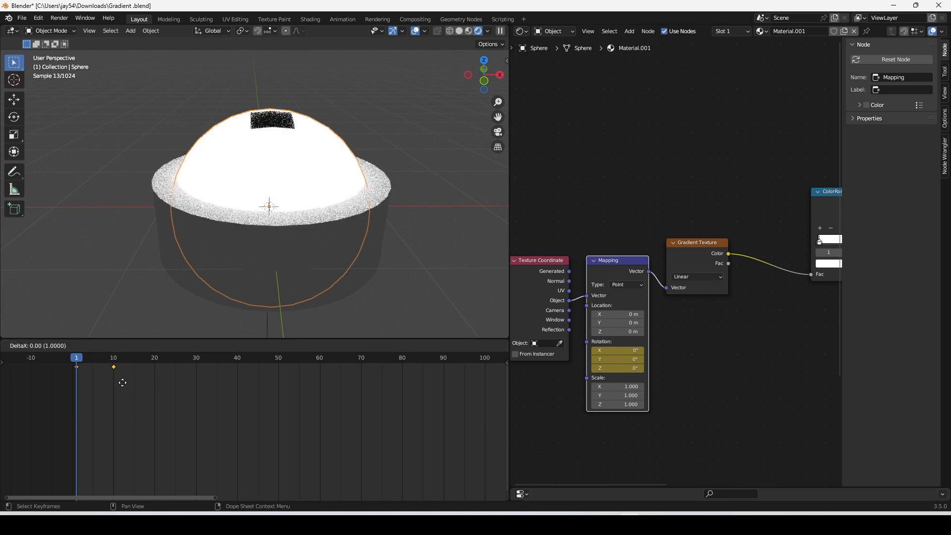
type("20")
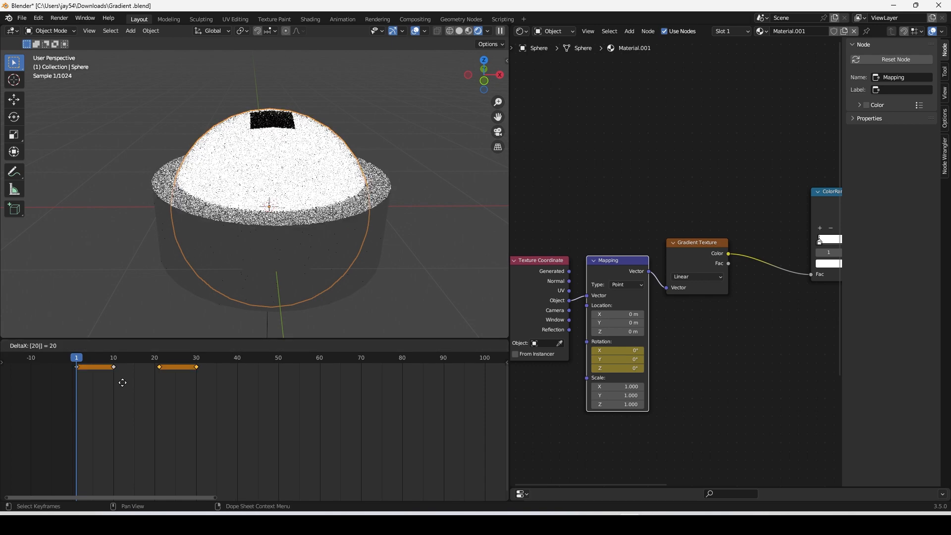
key("Return")
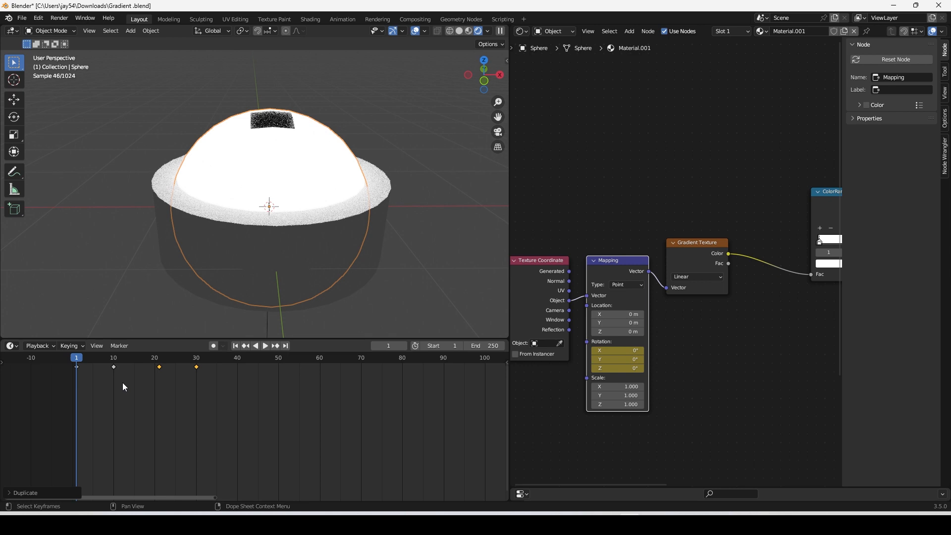
Duplicate the copied keyframes another 20 frames on, to frames 41 and 50, and play the animation to check the repetition
key("g")
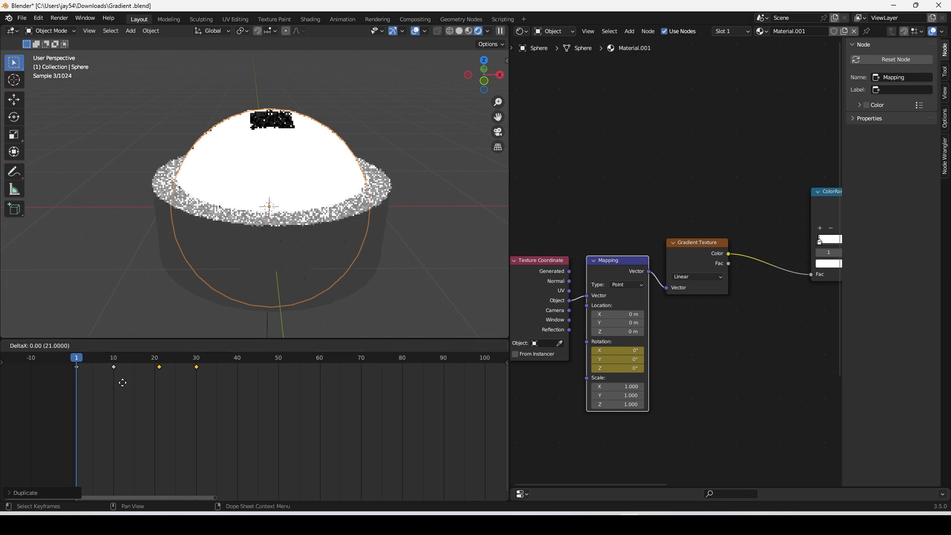
type("20")
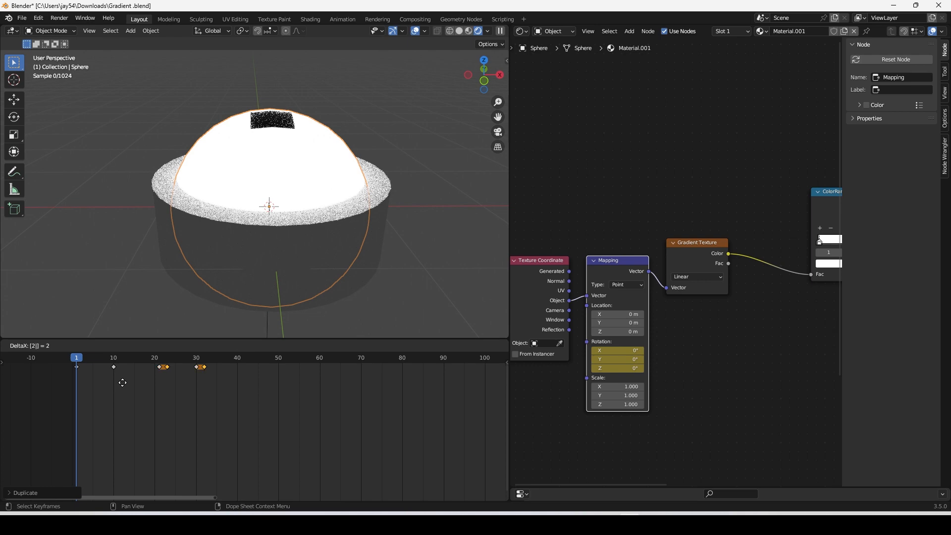
key("Return")
key("space")
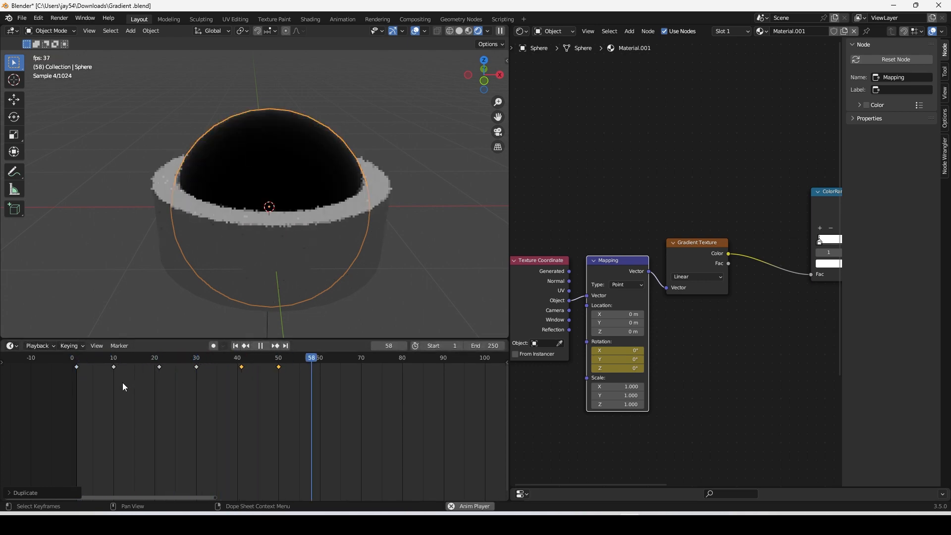
key("space")
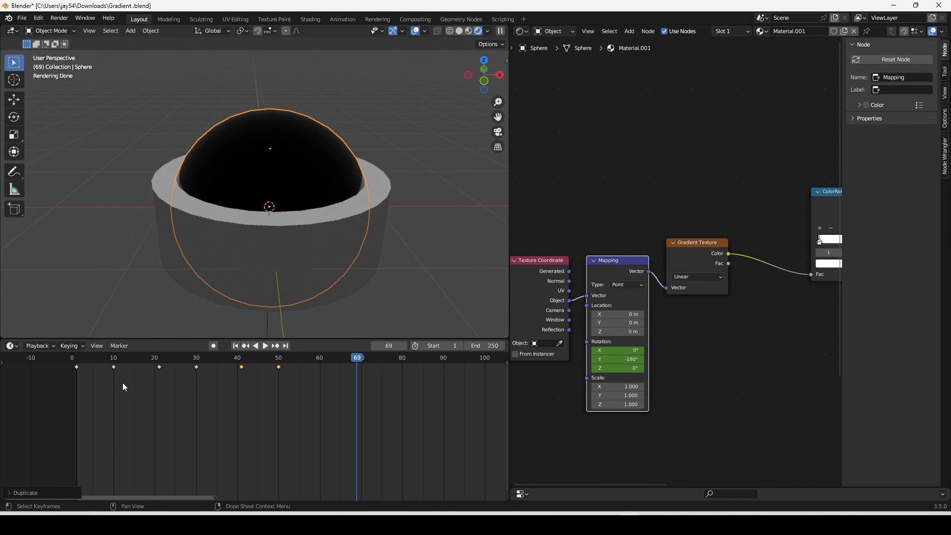